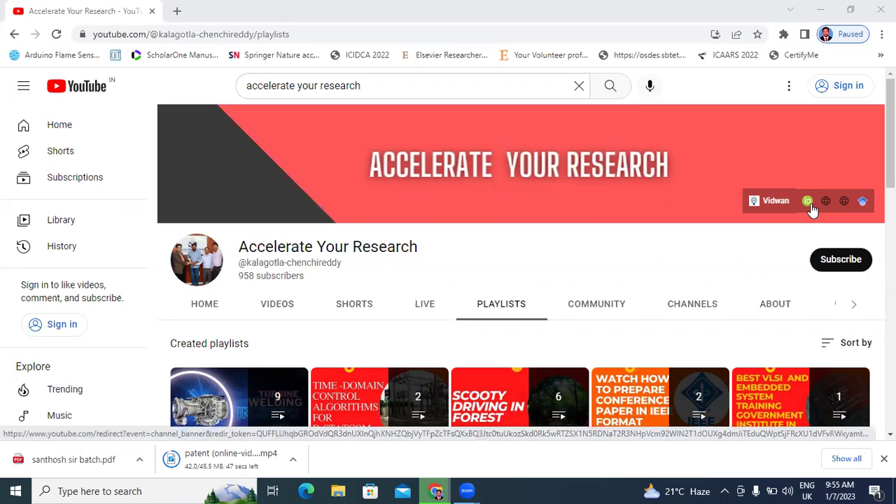
- Open the channel owner's Google Scholar profile from the Accelerate Your Research channel banner
{"action": "left_click", "coordinate": [861, 202]}
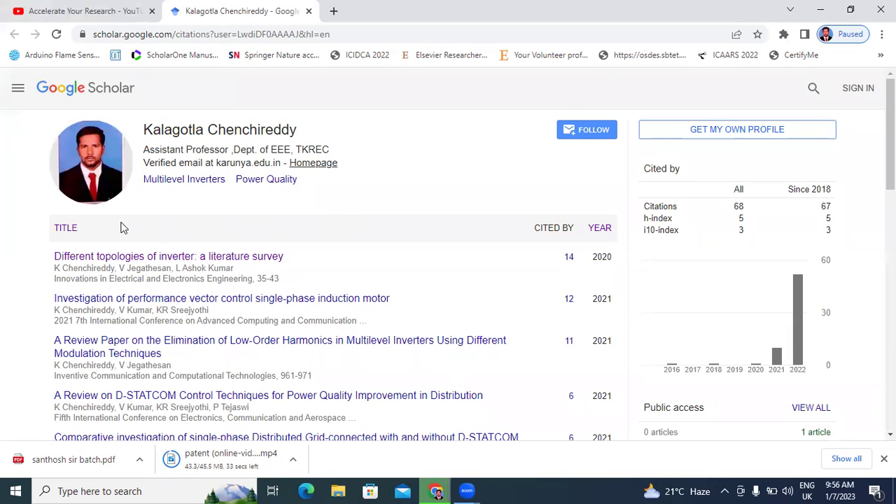
- Expand the profile's article list to 40 entries with Show more
{"action": "scroll", "coordinate": [279, 236], "scroll_direction": "down", "scroll_amount": 15}
{"action": "scroll", "coordinate": [276, 214], "scroll_direction": "up", "scroll_amount": 15}
{"action": "scroll", "coordinate": [420, 210], "scroll_direction": "down", "scroll_amount": 15}
{"action": "left_click", "coordinate": [376, 380]}
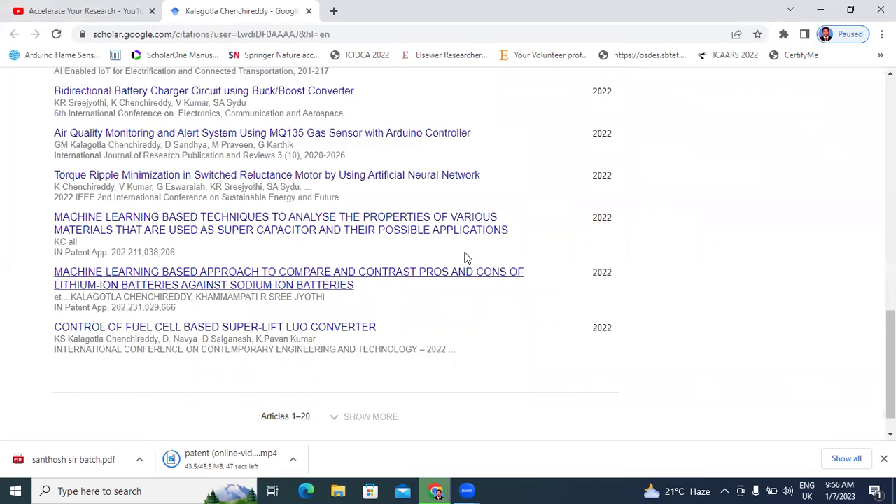
{"action": "scroll", "coordinate": [461, 259], "scroll_direction": "down", "scroll_amount": 15}
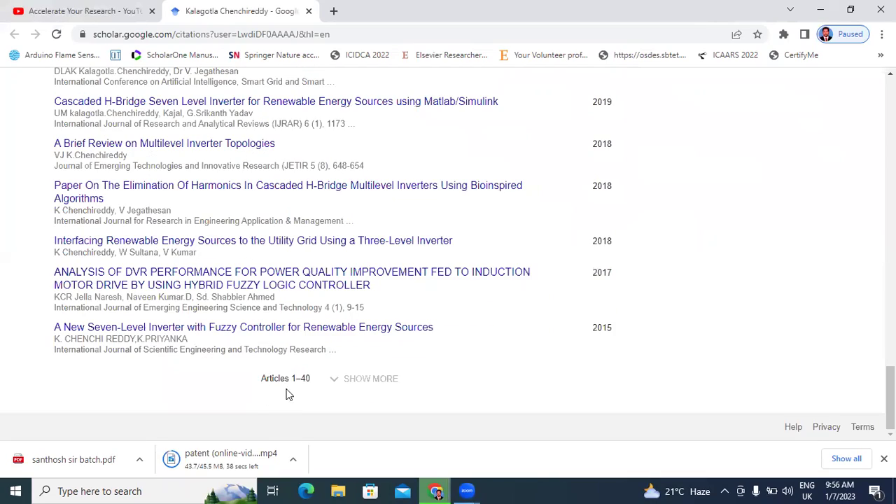
- Start signing in to Google from the top of the Scholar page
{"action": "scroll", "coordinate": [422, 343], "scroll_direction": "up", "scroll_amount": 20}
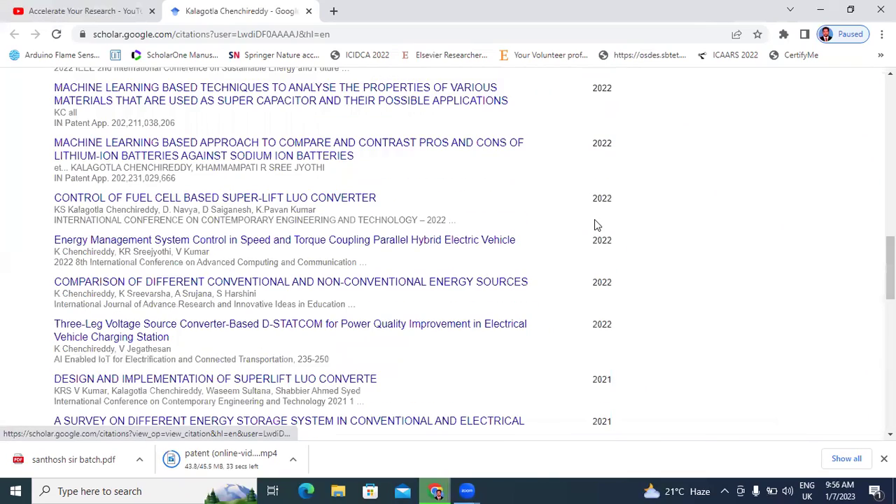
{"action": "scroll", "coordinate": [730, 190], "scroll_direction": "up", "scroll_amount": 2}
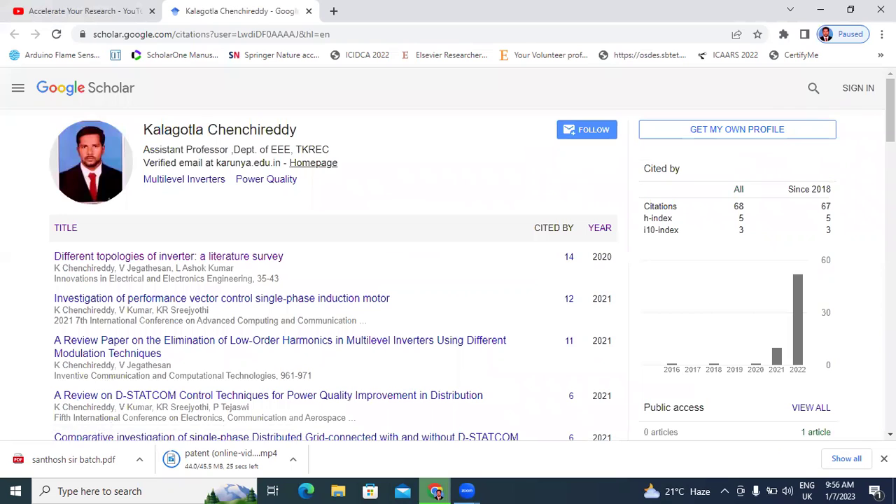
{"action": "left_click", "coordinate": [863, 98]}
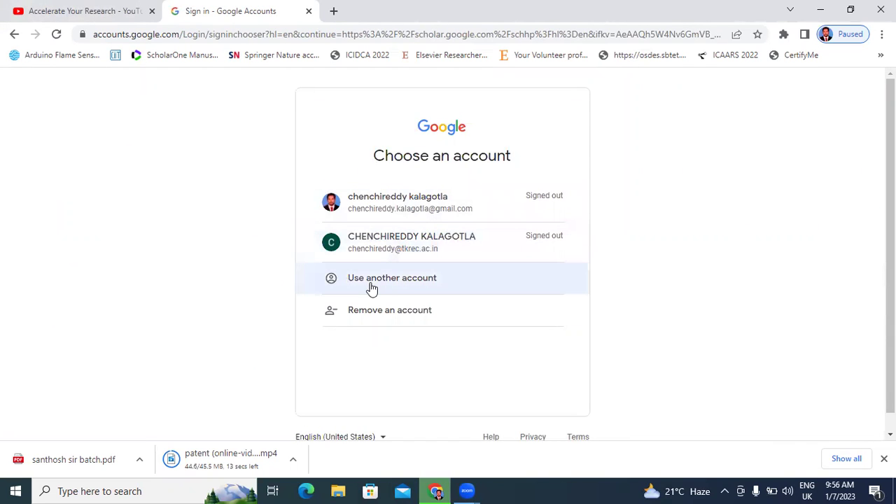
- Sign in with another account, entering the institutional email address and its password
{"action": "left_click", "coordinate": [372, 287]}
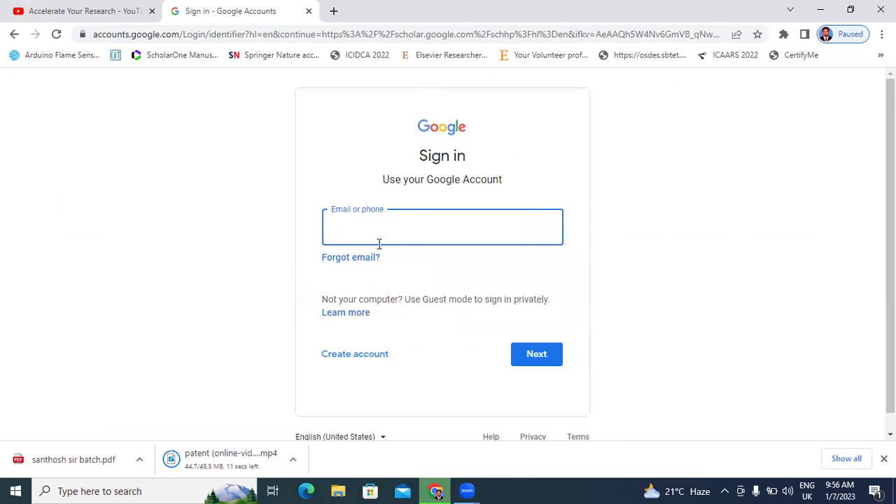
{"action": "type", "text": "chench"}
{"action": "key", "text": "ctrl+a"}
{"action": "key", "text": "BackSpace"}
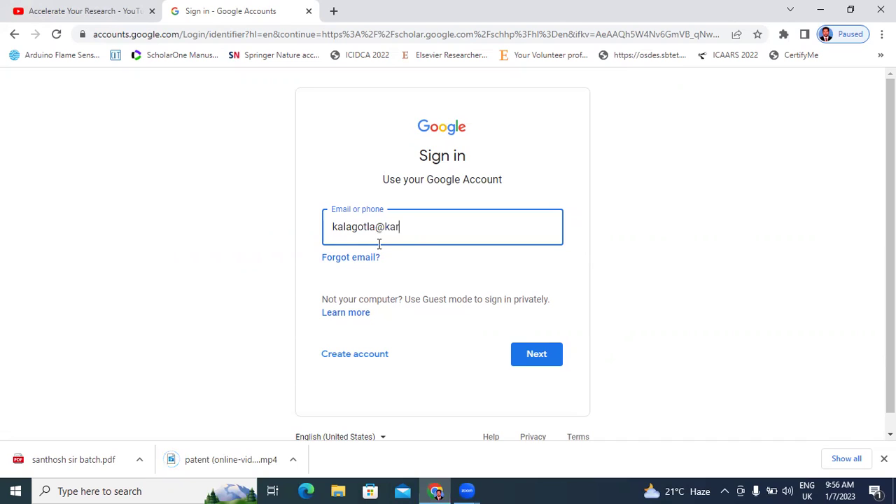
{"action": "type", "text": "nya.edu.in"}
{"action": "key", "text": "Return"}
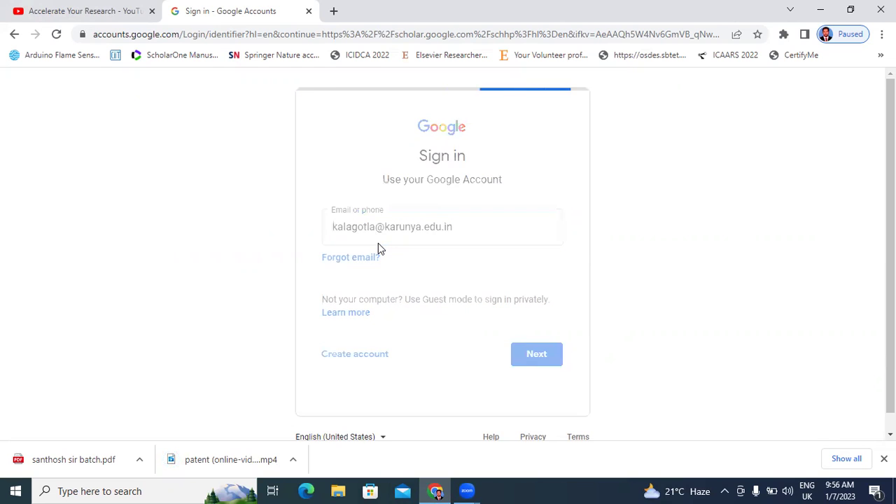
{"action": "type", "text": "•"}
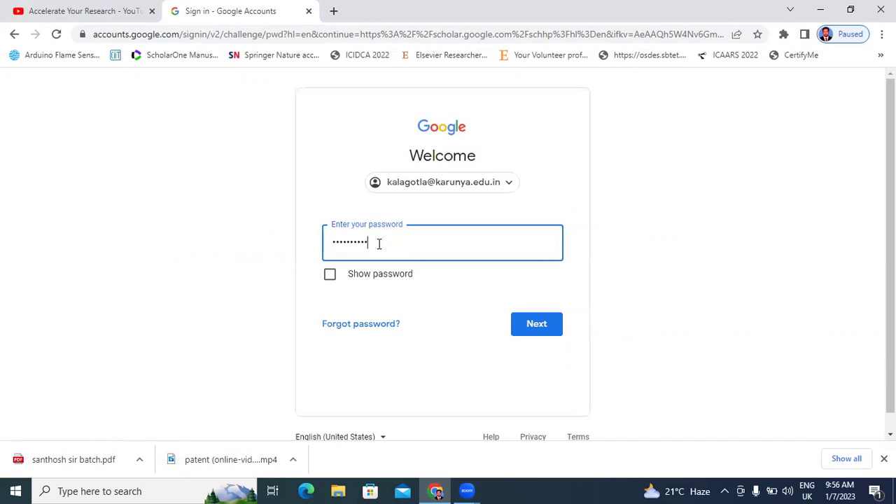
{"action": "type", "text": "•••••••••"}
{"action": "key", "text": "Return"}
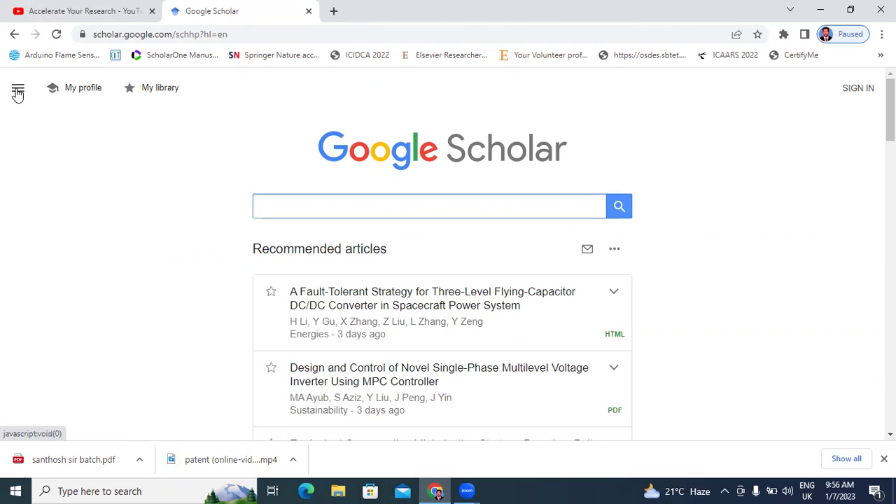
- Go to My profile from the menu and reveal the add-article options beside TITLE
{"action": "left_click", "coordinate": [17, 91]}
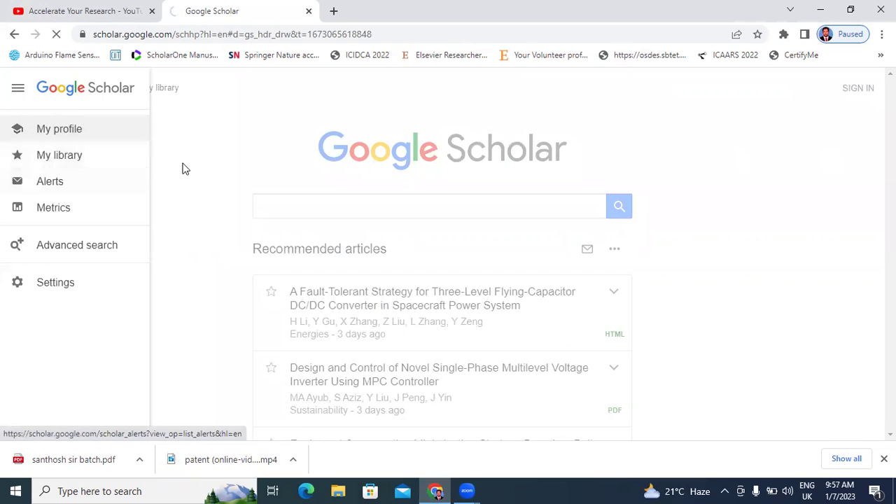
{"action": "left_click", "coordinate": [40, 135]}
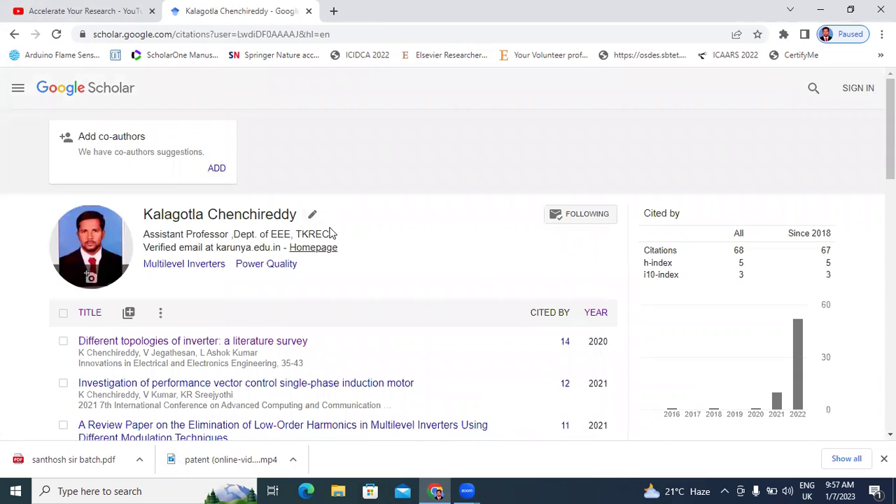
{"action": "scroll", "coordinate": [308, 238], "scroll_direction": "down", "scroll_amount": 3}
{"action": "scroll", "coordinate": [140, 248], "scroll_direction": "up", "scroll_amount": 3}
{"action": "scroll", "coordinate": [273, 304], "scroll_direction": "down", "scroll_amount": 2}
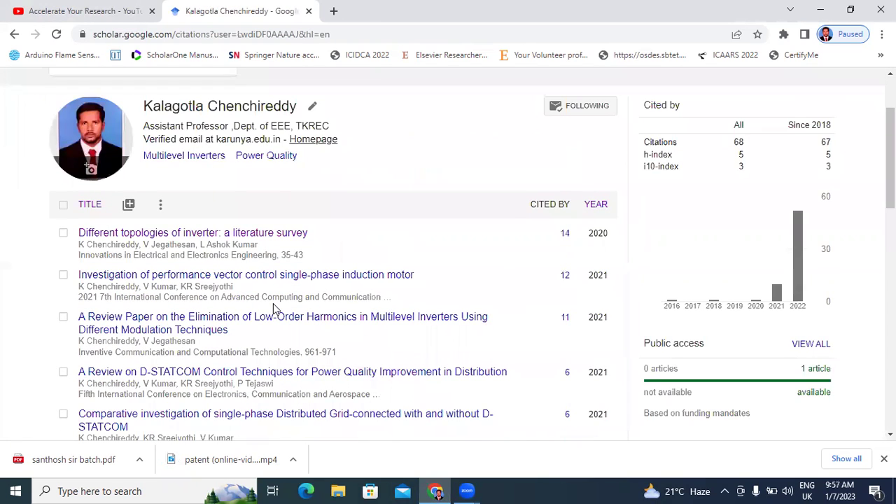
{"action": "left_click", "coordinate": [129, 203]}
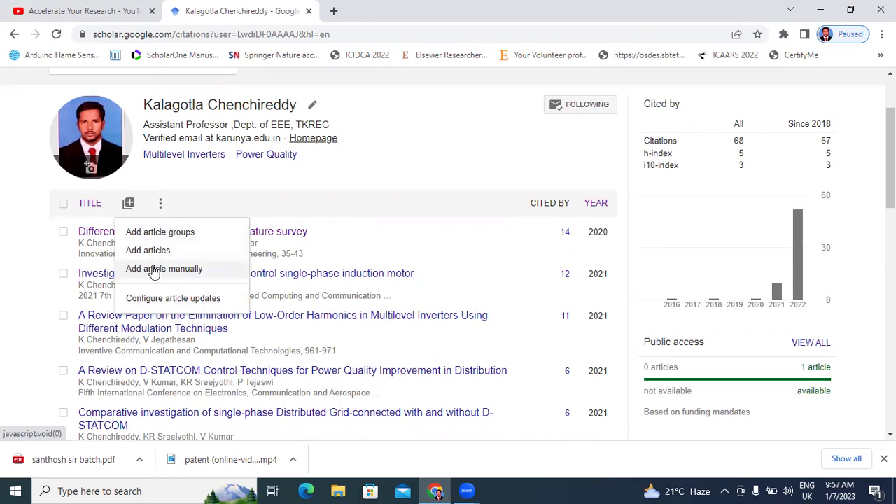
{"action": "left_click", "coordinate": [155, 234]}
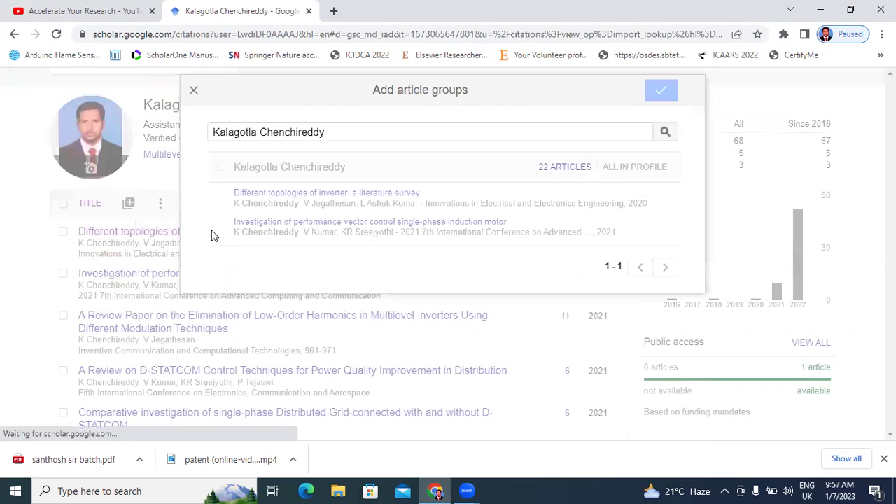
{"action": "left_click", "coordinate": [561, 171]}
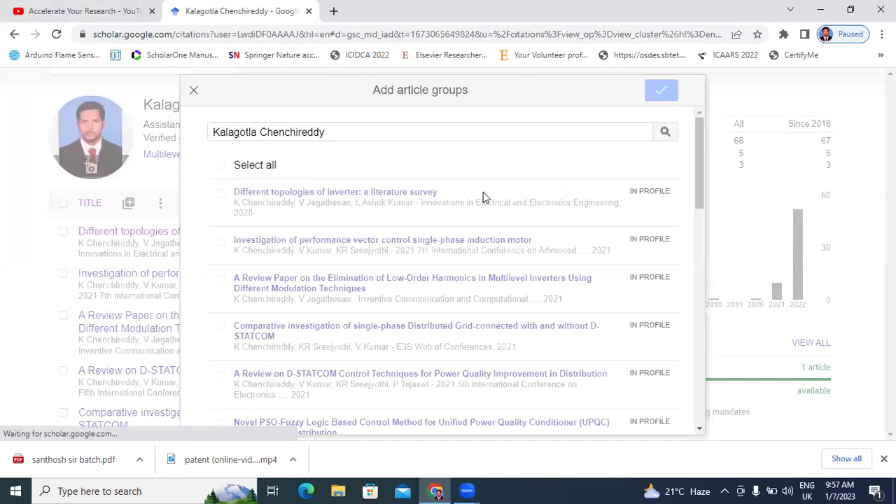
{"action": "scroll", "coordinate": [486, 202], "scroll_direction": "down", "scroll_amount": 10}
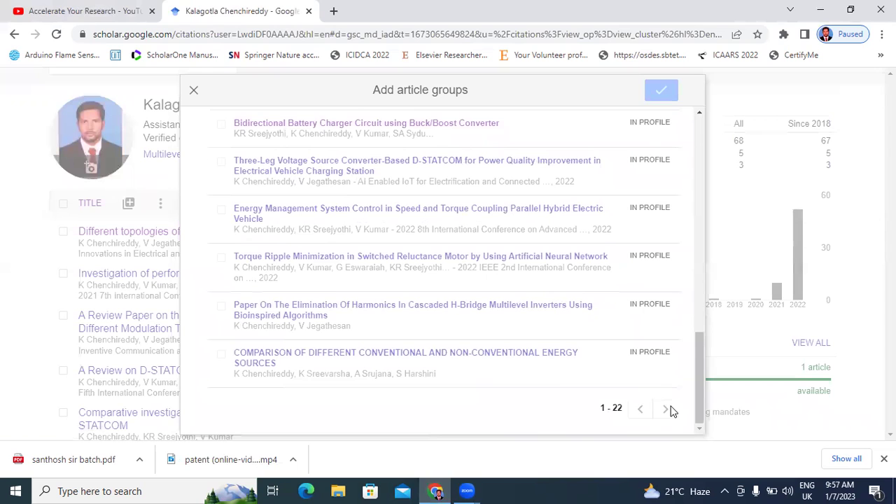
{"action": "scroll", "coordinate": [455, 314], "scroll_direction": "up", "scroll_amount": 10}
{"action": "scroll", "coordinate": [476, 255], "scroll_direction": "down", "scroll_amount": 8}
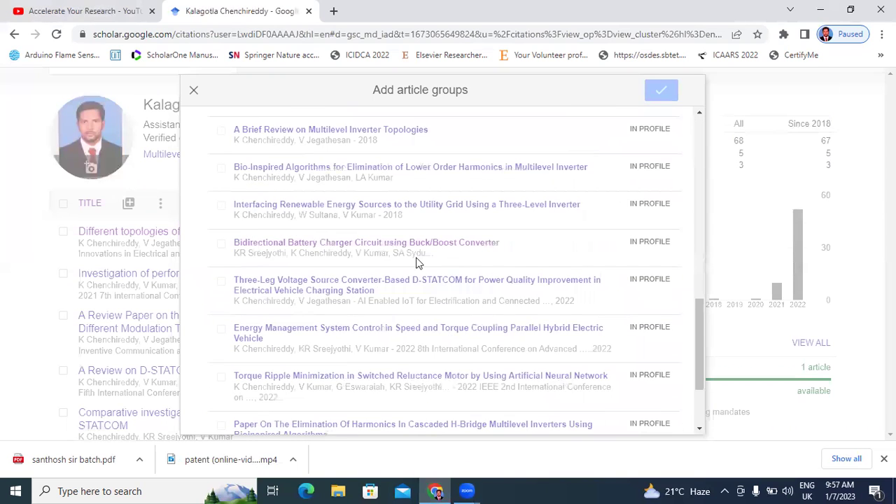
{"action": "scroll", "coordinate": [416, 263], "scroll_direction": "down", "scroll_amount": 2}
{"action": "left_click", "coordinate": [196, 91]}
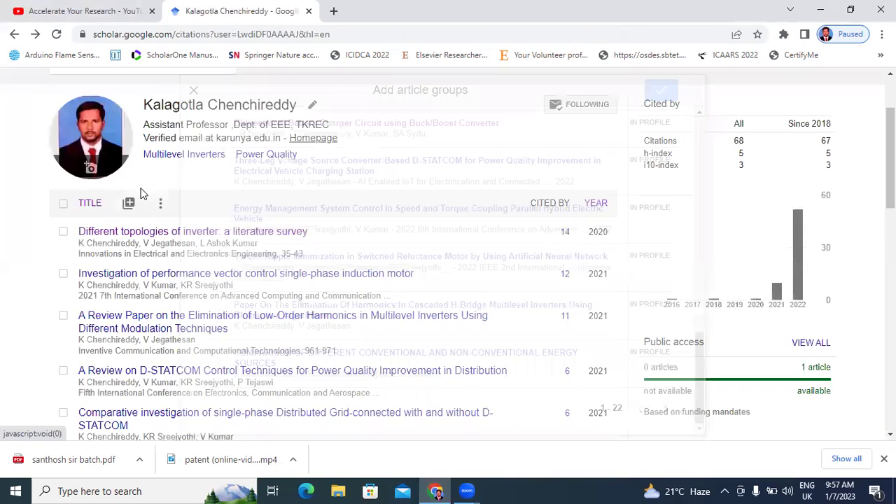
{"action": "left_click", "coordinate": [128, 203]}
{"action": "left_click", "coordinate": [146, 250]}
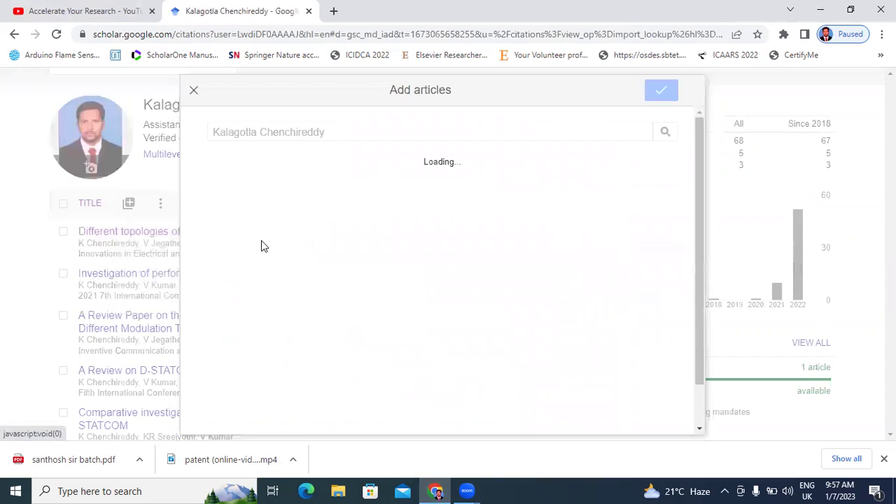
{"action": "scroll", "coordinate": [329, 214], "scroll_direction": "down", "scroll_amount": 5}
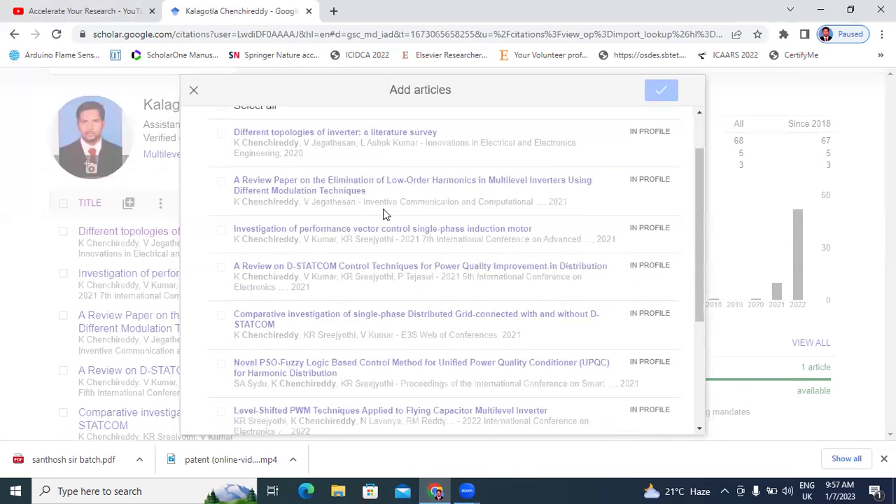
{"action": "left_click", "coordinate": [665, 409]}
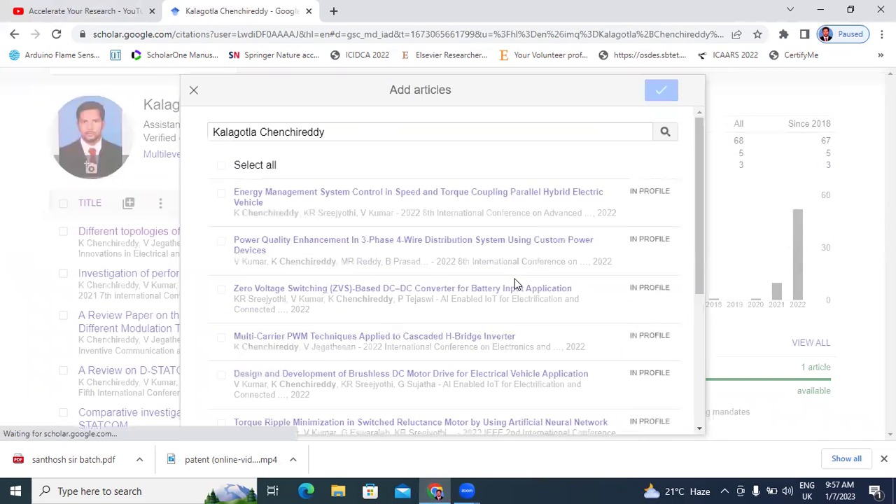
{"action": "scroll", "coordinate": [515, 286], "scroll_direction": "down", "scroll_amount": 5}
{"action": "left_click", "coordinate": [666, 410]}
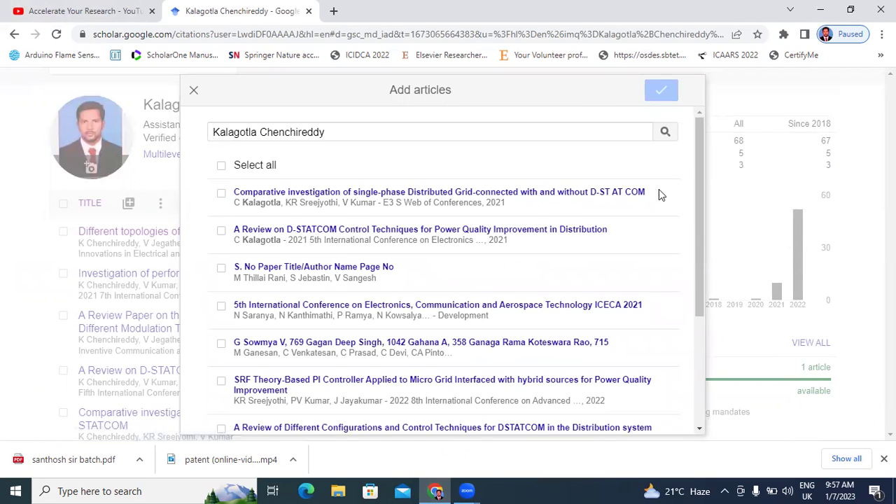
{"action": "left_click_drag", "start_coordinate": [702, 189], "coordinate": [706, 329]}
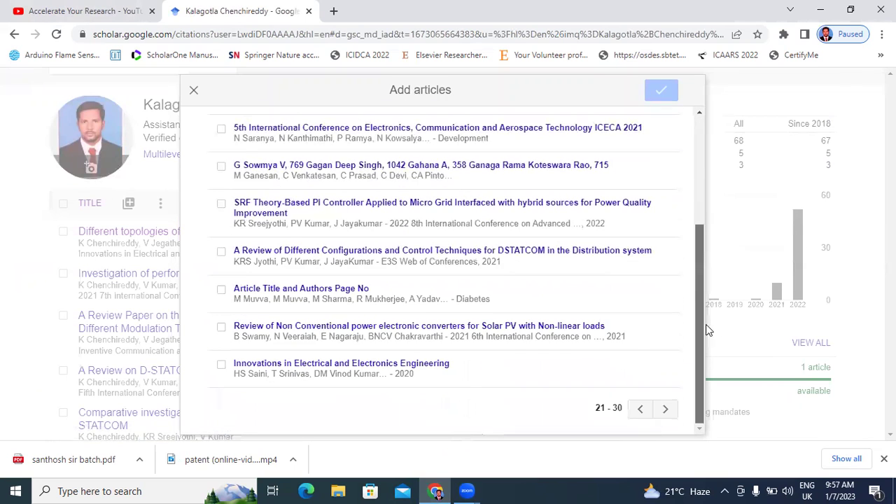
{"action": "left_click", "coordinate": [667, 410]}
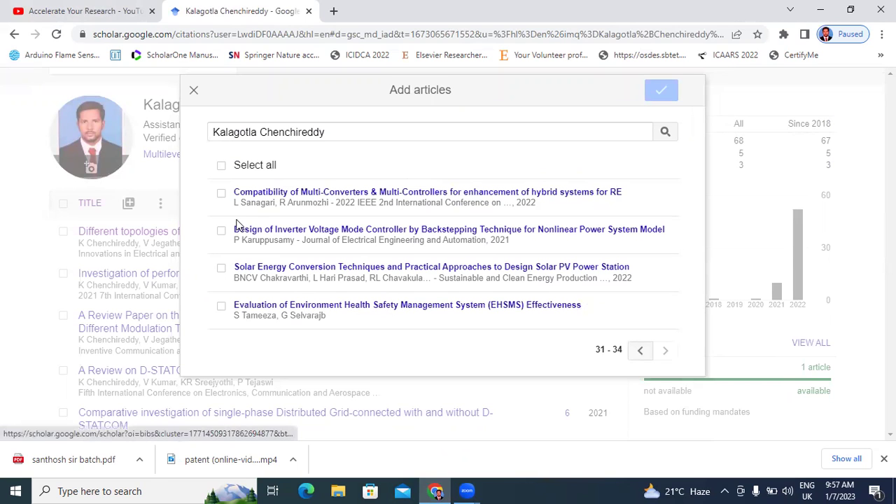
{"action": "left_click", "coordinate": [193, 90]}
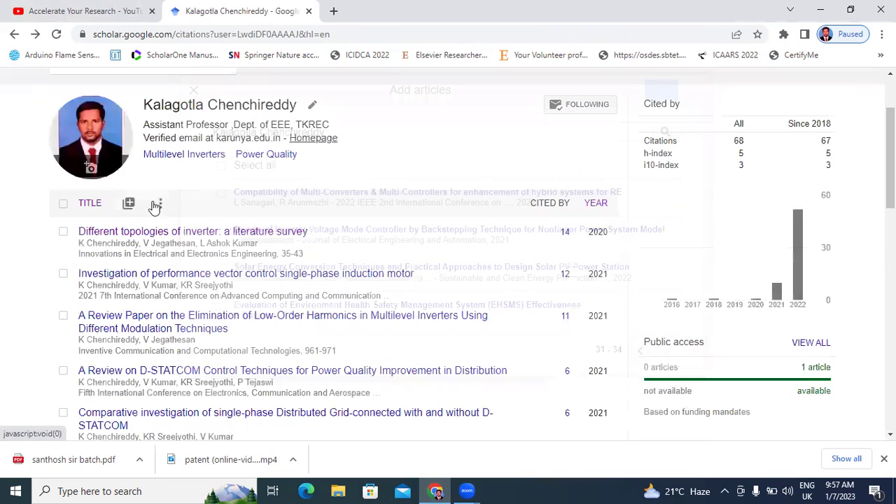
{"action": "left_click", "coordinate": [129, 204]}
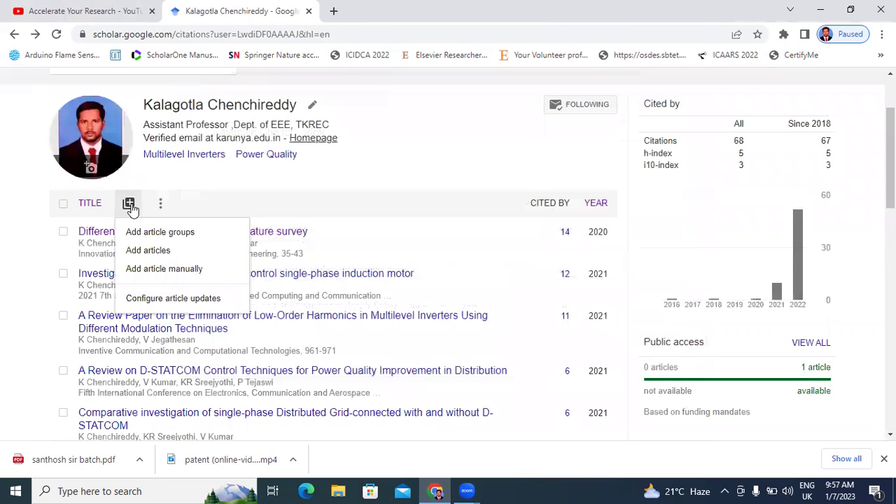
- Choose manual article entry, set the type to Conference, then minimize Chrome
{"action": "left_click", "coordinate": [144, 272]}
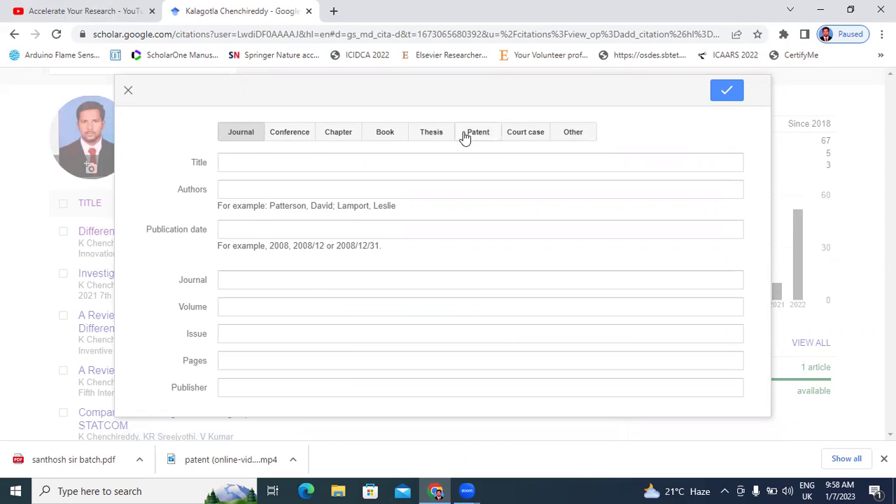
{"action": "left_click", "coordinate": [294, 138]}
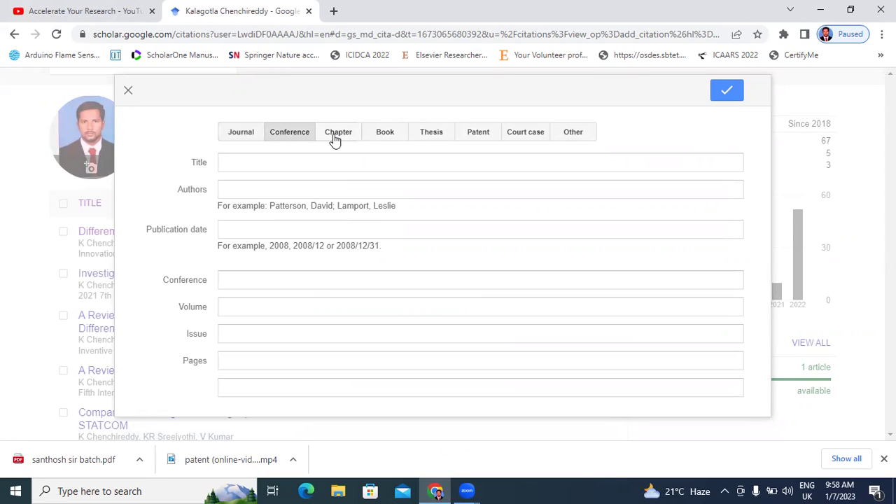
{"action": "left_click", "coordinate": [296, 162]}
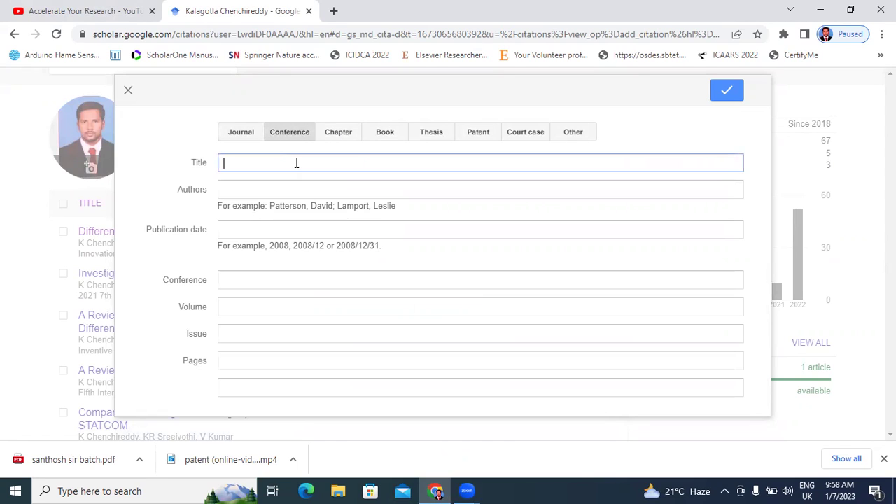
{"action": "left_click", "coordinate": [224, 190]}
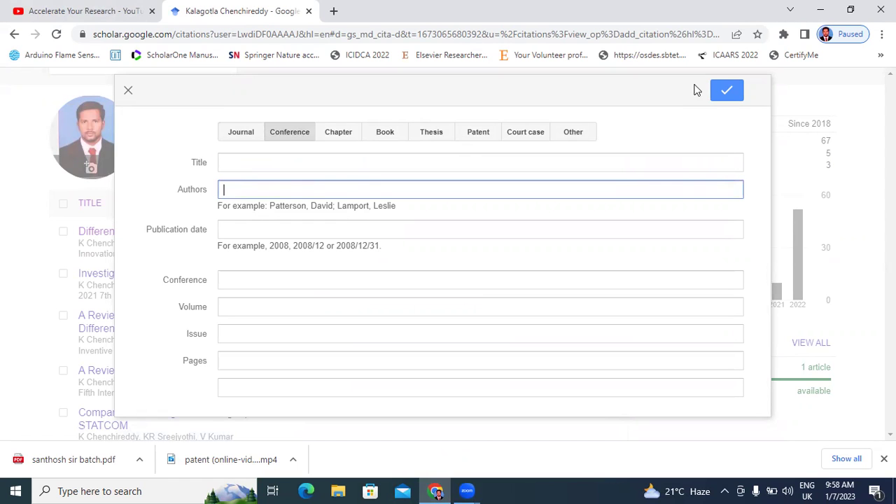
{"action": "left_click", "coordinate": [820, 9]}
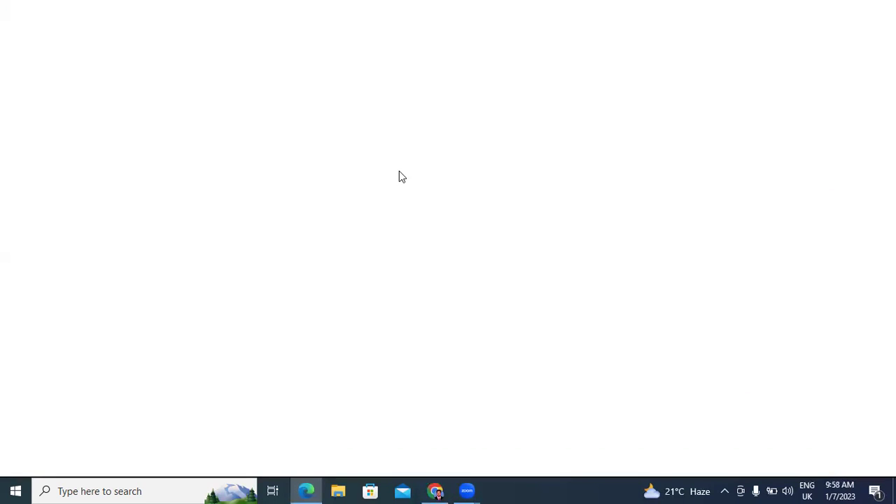
- Copy the paper's full title from Paper.pdf in Edge into the Scholar Title field
{"action": "left_click", "coordinate": [439, 490]}
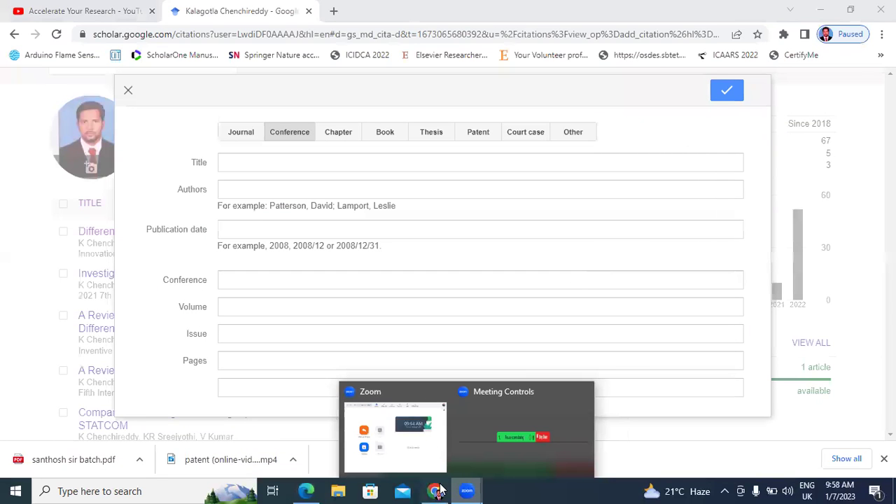
{"action": "left_click", "coordinate": [814, 12]}
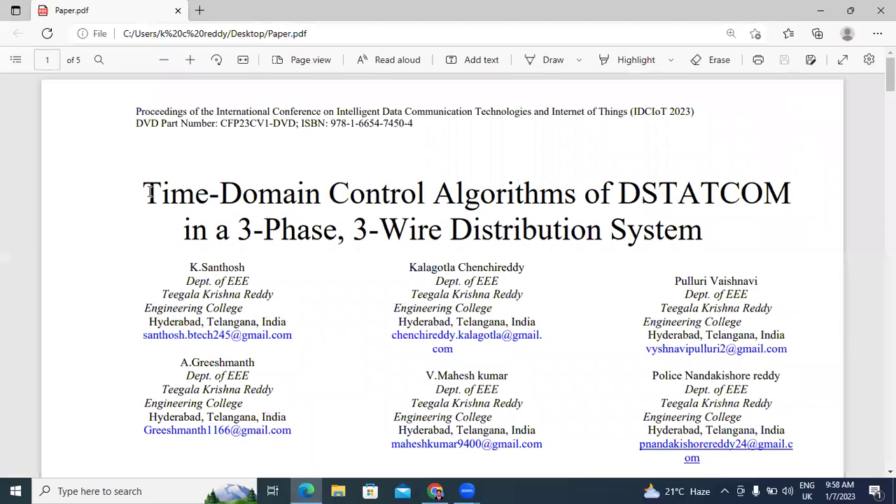
{"action": "left_click_drag", "start_coordinate": [150, 192], "coordinate": [707, 222]}
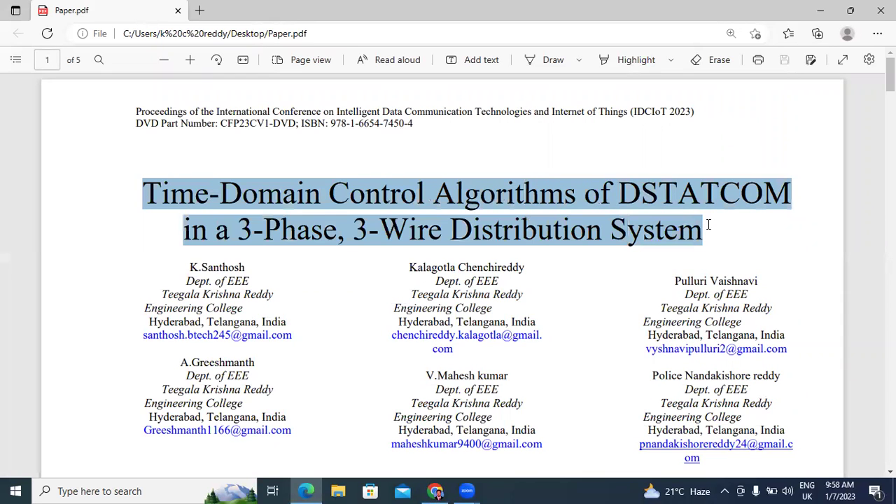
{"action": "right_click", "coordinate": [473, 201]}
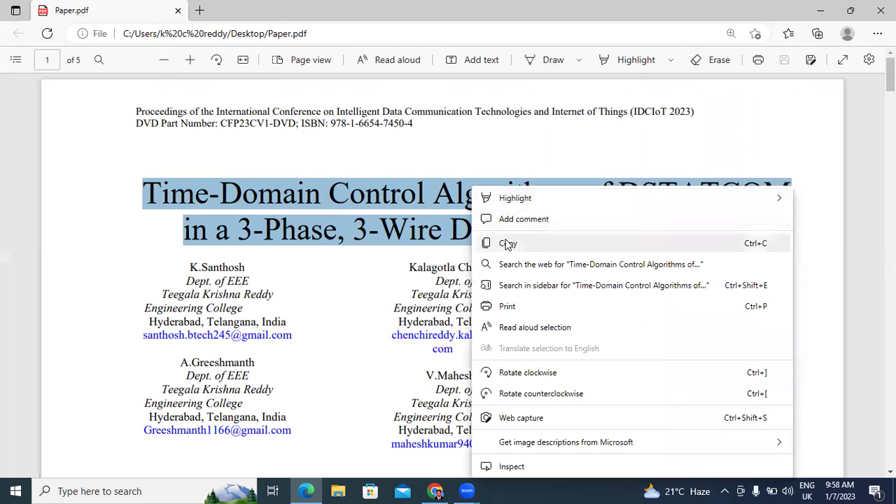
{"action": "left_click", "coordinate": [507, 245]}
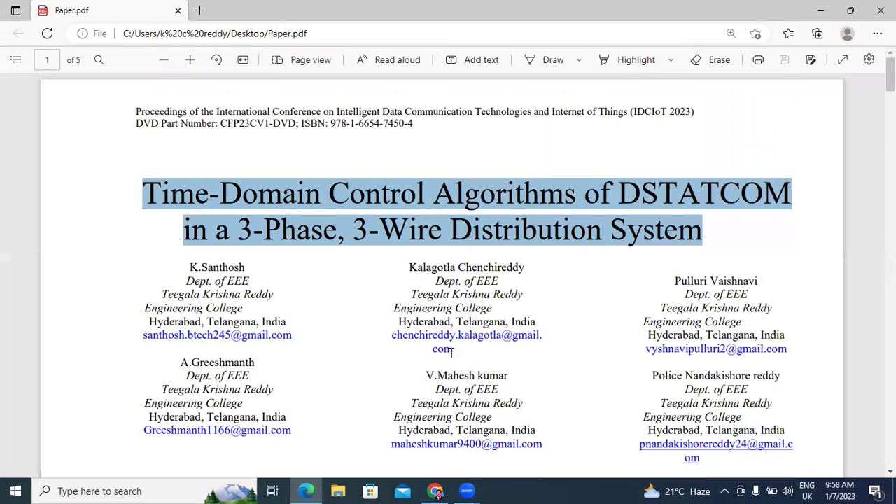
{"action": "key", "text": "alt+Tab"}
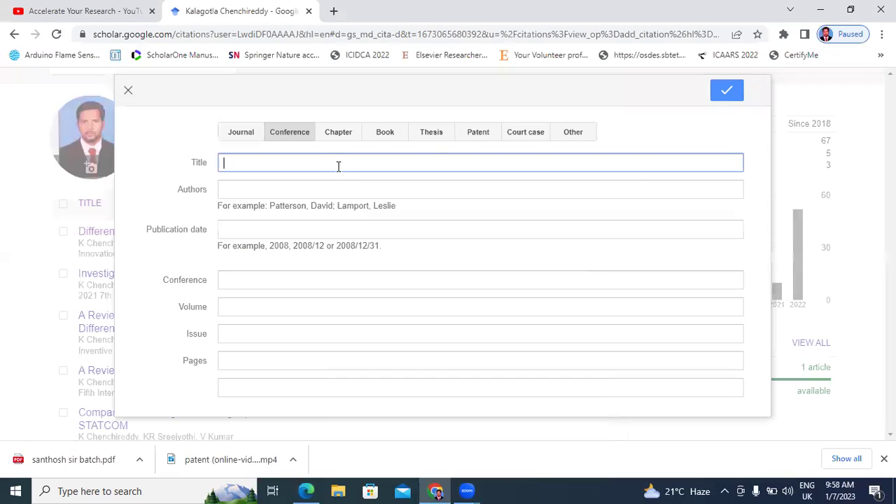
{"action": "key", "text": "ctrl+v"}
{"action": "left_click", "coordinate": [333, 183]}
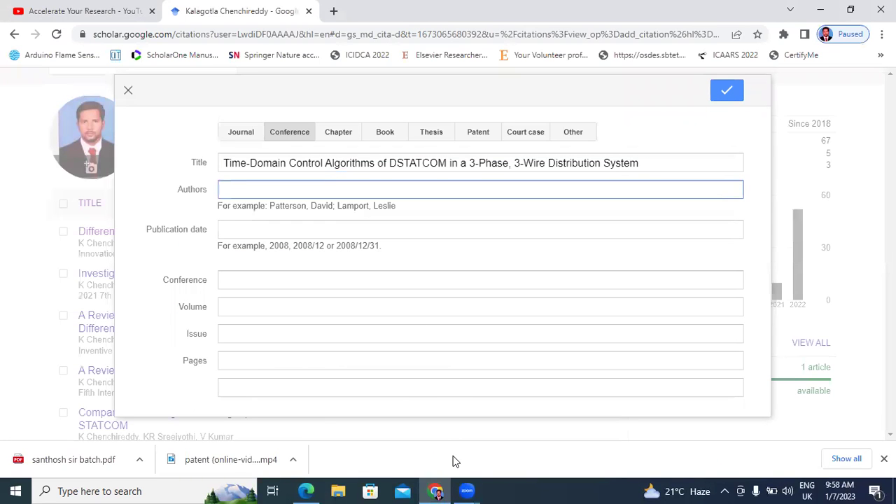
{"action": "left_click", "coordinate": [305, 490]}
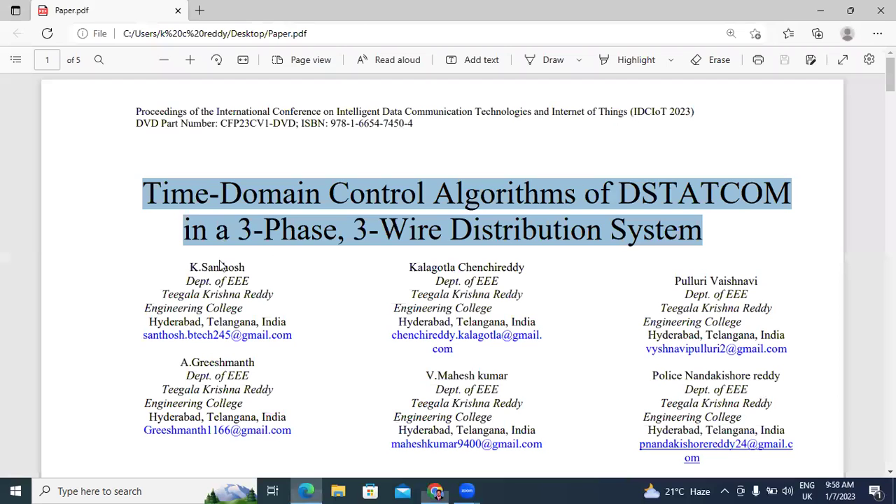
{"action": "double_click", "coordinate": [243, 268]}
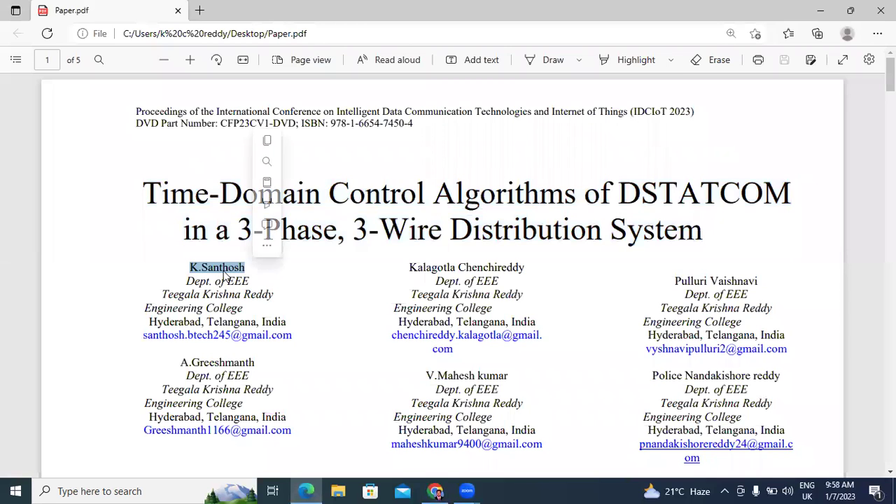
{"action": "right_click", "coordinate": [226, 269]}
{"action": "left_click", "coordinate": [273, 223]}
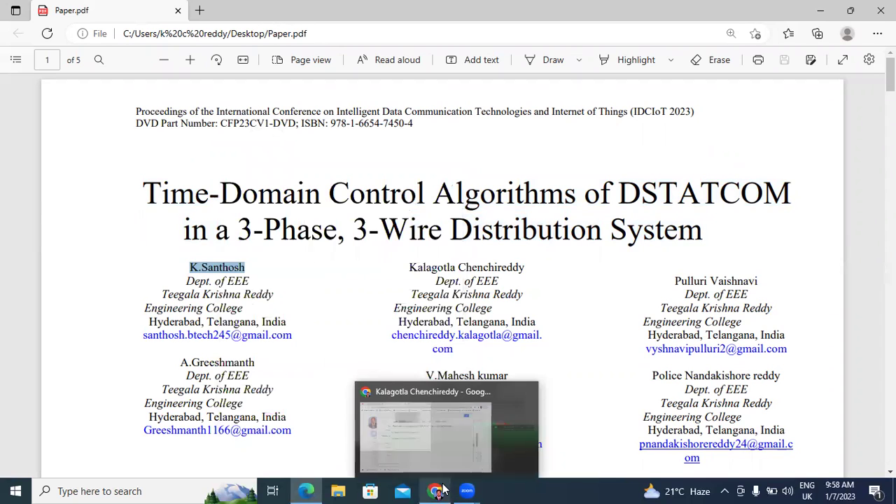
{"action": "key", "text": "alt+Tab"}
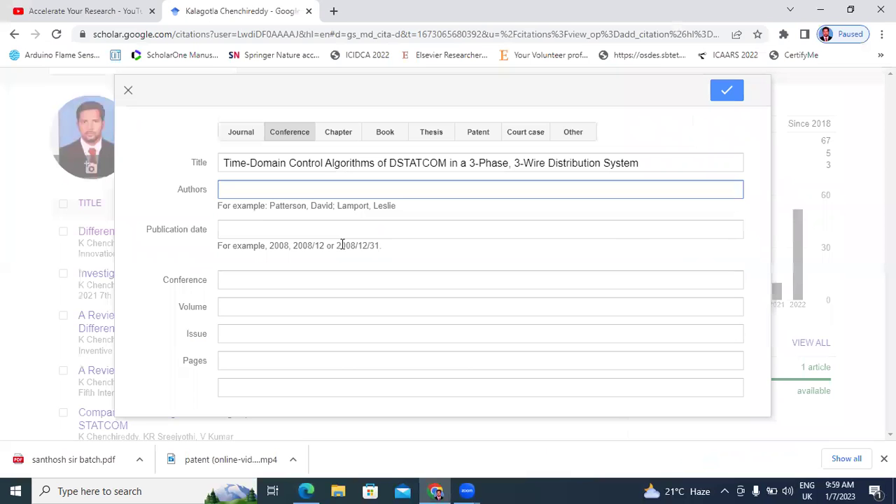
{"action": "key", "text": "ctrl+v"}
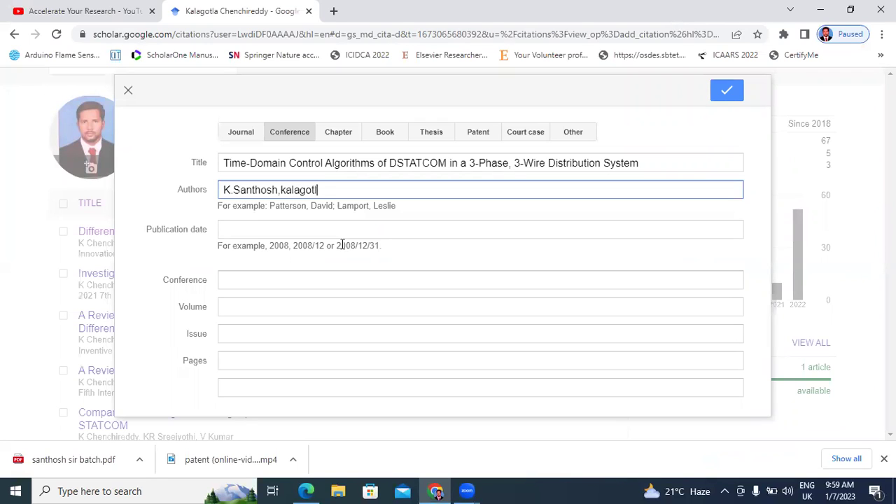
{"action": "type", "text": ",kalagotla chenchireddy,"}
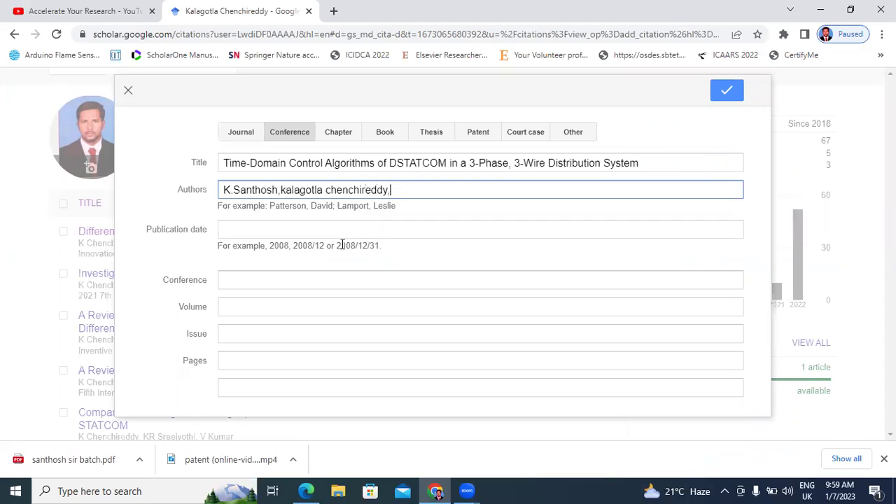
- Copy the third author's name from the PDF and append it to Authors with a comma
{"action": "left_click", "coordinate": [314, 490]}
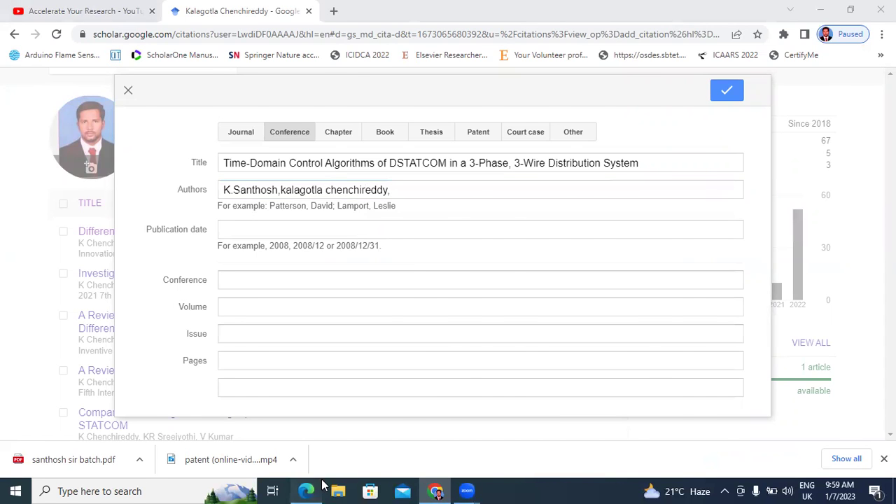
{"action": "left_click_drag", "start_coordinate": [672, 281], "coordinate": [759, 287]}
{"action": "left_click", "coordinate": [691, 280]}
{"action": "left_click_drag", "start_coordinate": [674, 280], "coordinate": [764, 283]}
{"action": "right_click", "coordinate": [741, 286]}
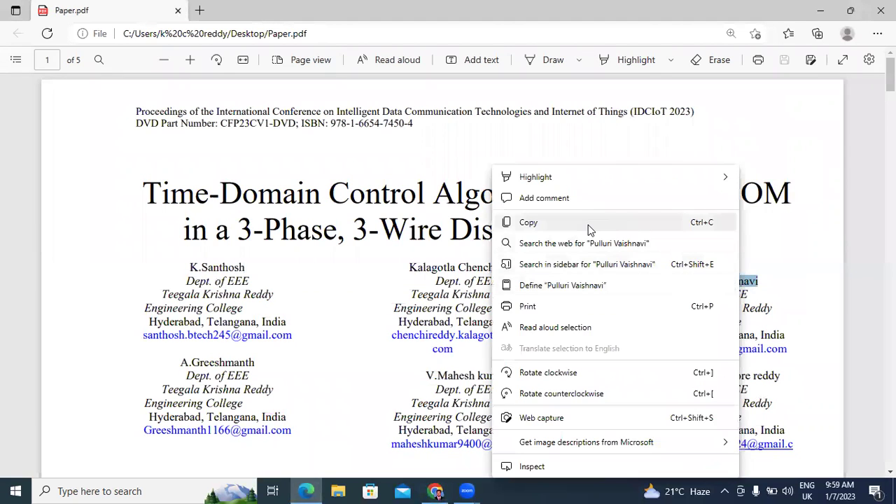
{"action": "left_click", "coordinate": [591, 227]}
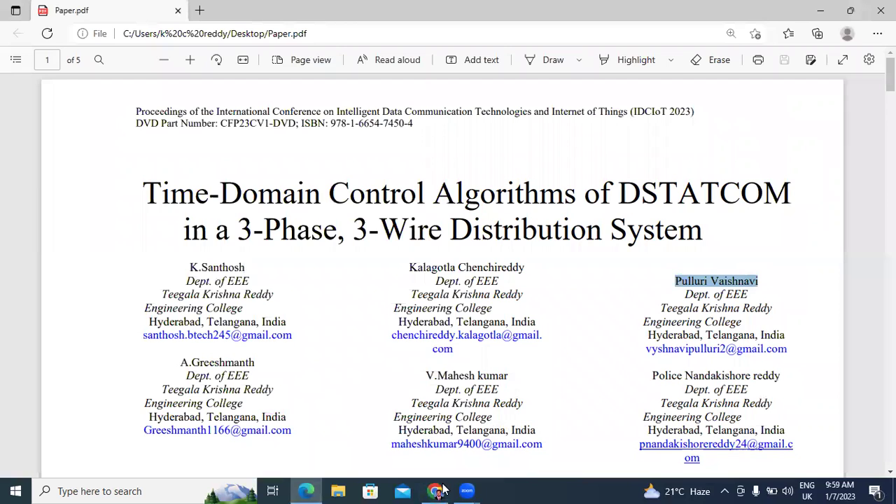
{"action": "key", "text": "alt+Tab"}
{"action": "key", "text": "ctrl+v"}
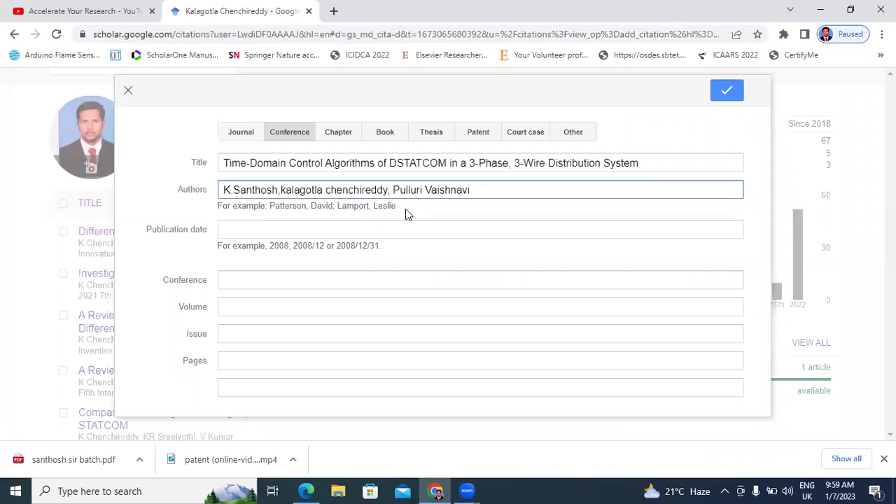
{"action": "type", "text": ","}
- Copy the fourth and fifth authors' names from Paper.pdf and append them to Authors
{"action": "key", "text": "alt+Tab"}
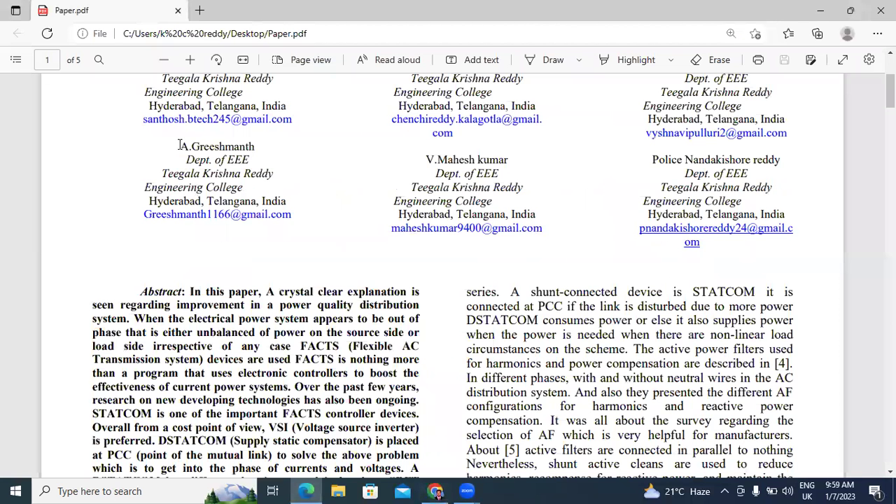
{"action": "double_click", "coordinate": [260, 150]}
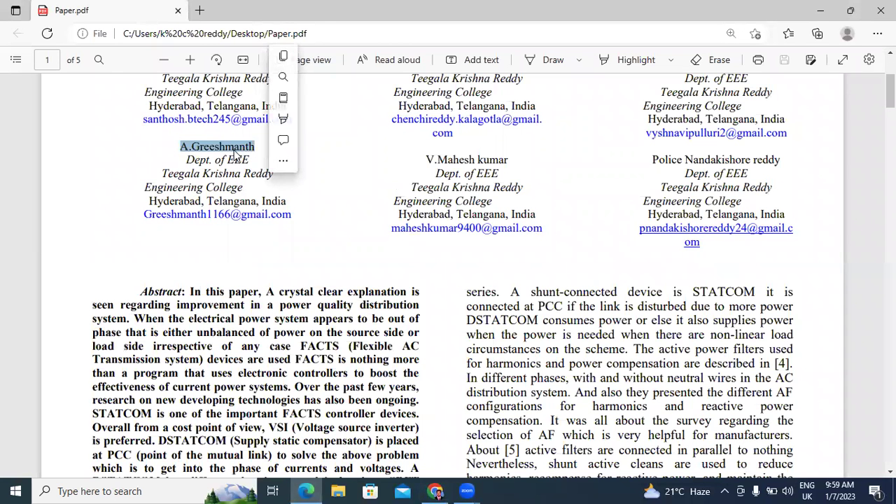
{"action": "left_click", "coordinate": [282, 59]}
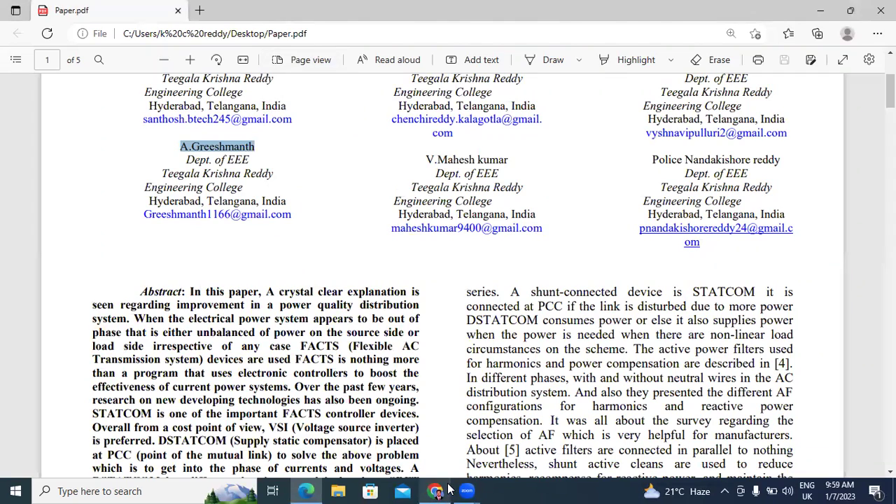
{"action": "left_click", "coordinate": [445, 489]}
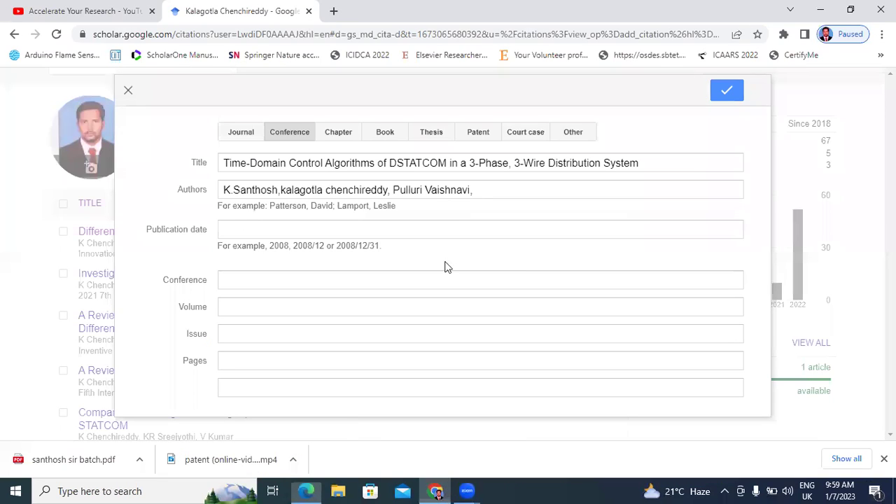
{"action": "key", "text": "ctrl+v"}
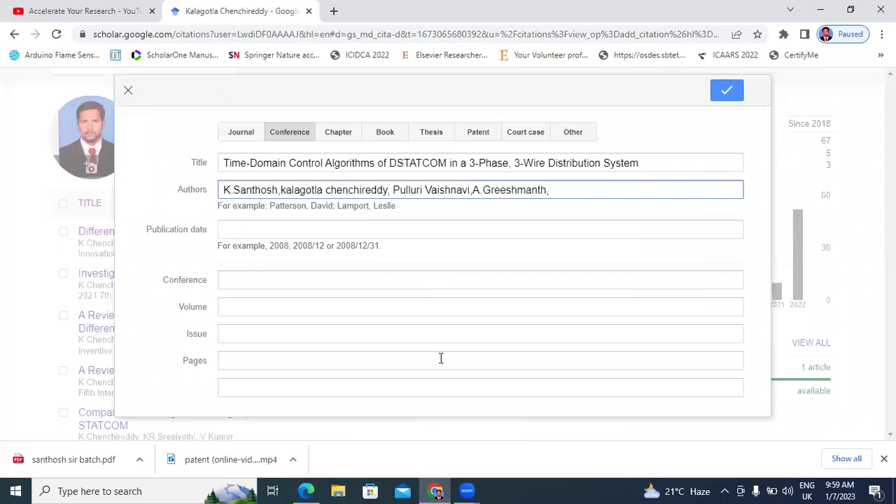
{"action": "left_click", "coordinate": [308, 491]}
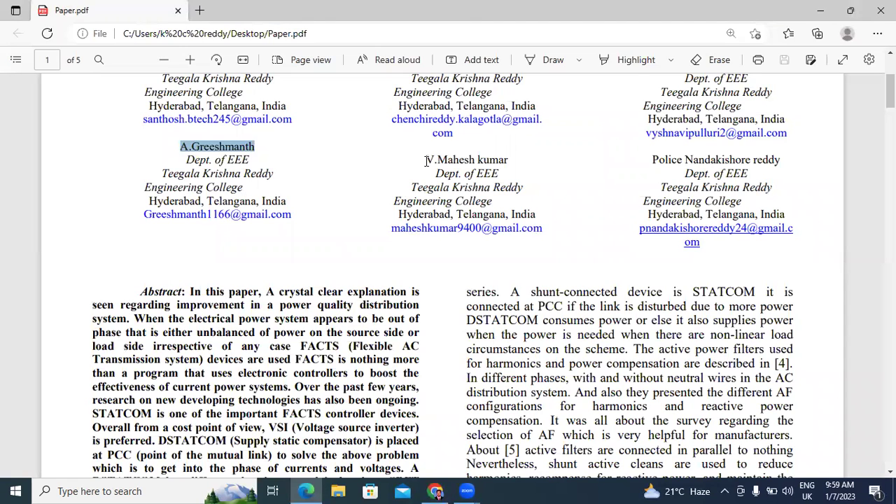
{"action": "left_click_drag", "start_coordinate": [424, 159], "coordinate": [506, 162]}
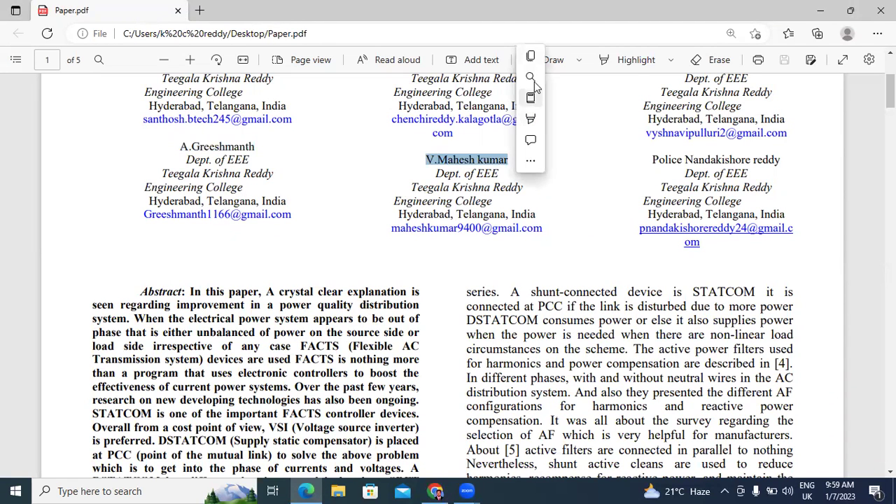
{"action": "left_click", "coordinate": [530, 56]}
{"action": "left_click", "coordinate": [308, 491]}
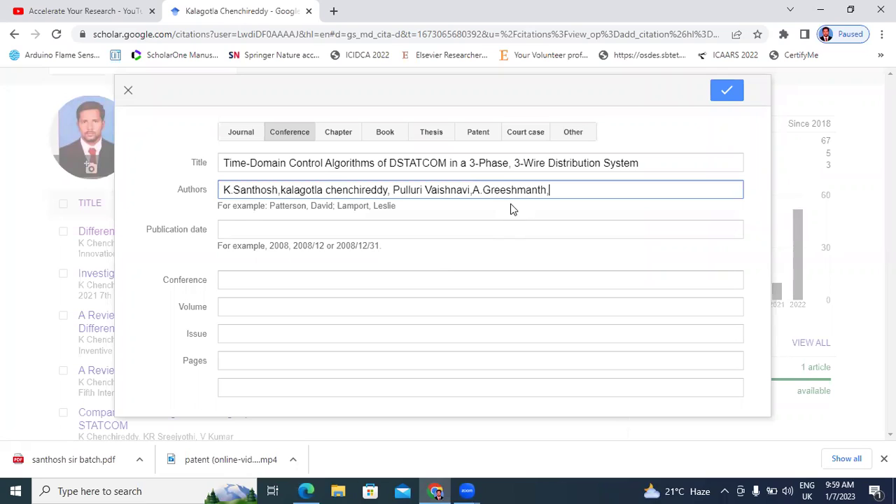
{"action": "key", "text": "ctrl+v"}
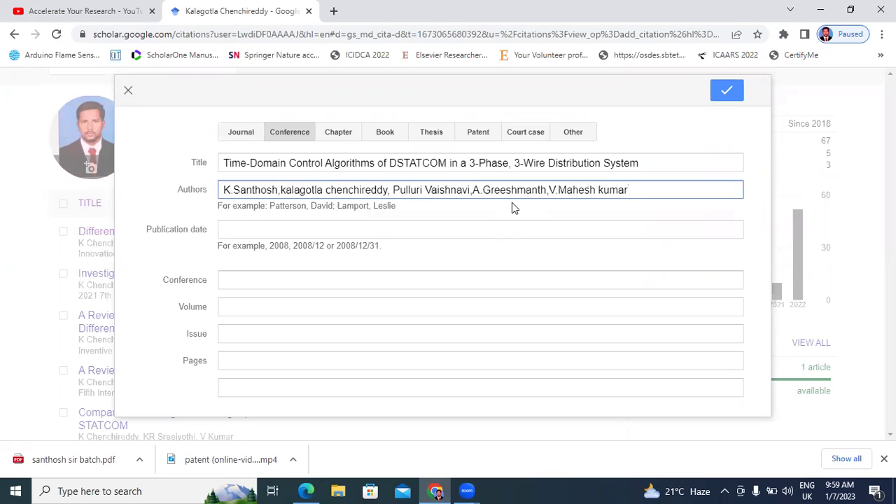
{"action": "type", "text": ","}
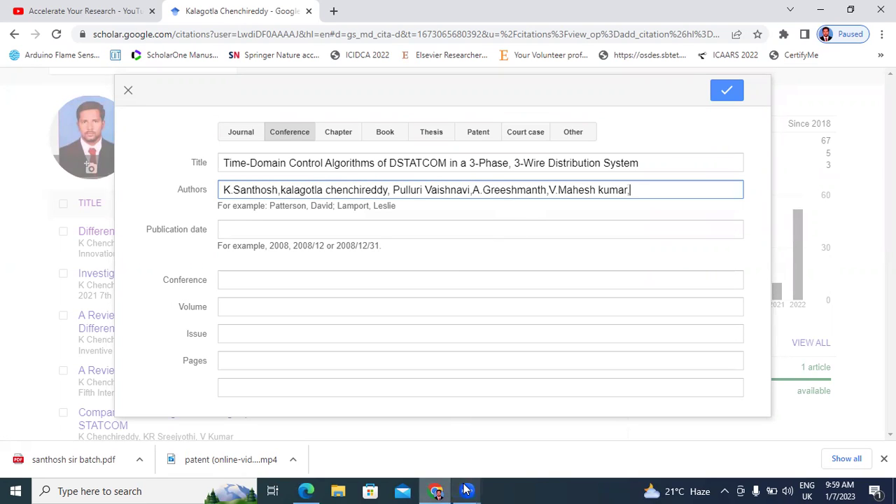
- Append the sixth and last author's name from the PDF to the Authors list
{"action": "left_click", "coordinate": [312, 490]}
{"action": "left_click_drag", "start_coordinate": [652, 159], "coordinate": [769, 164]}
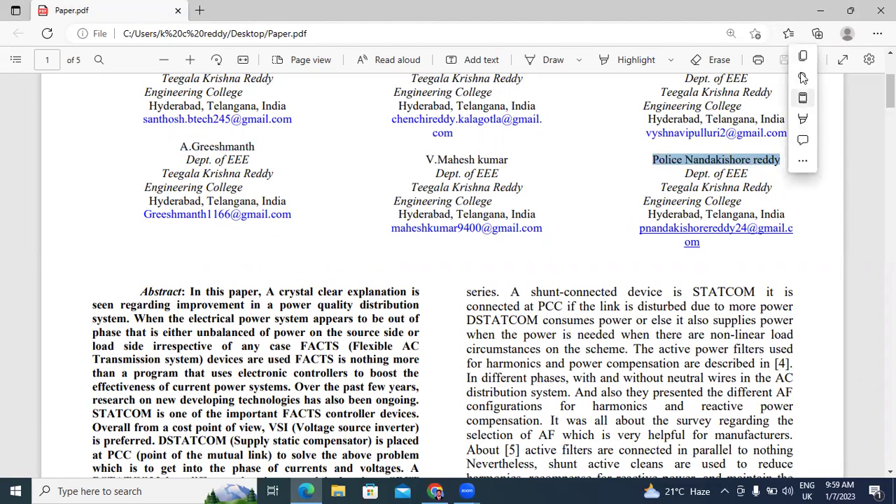
{"action": "left_click", "coordinate": [803, 64]}
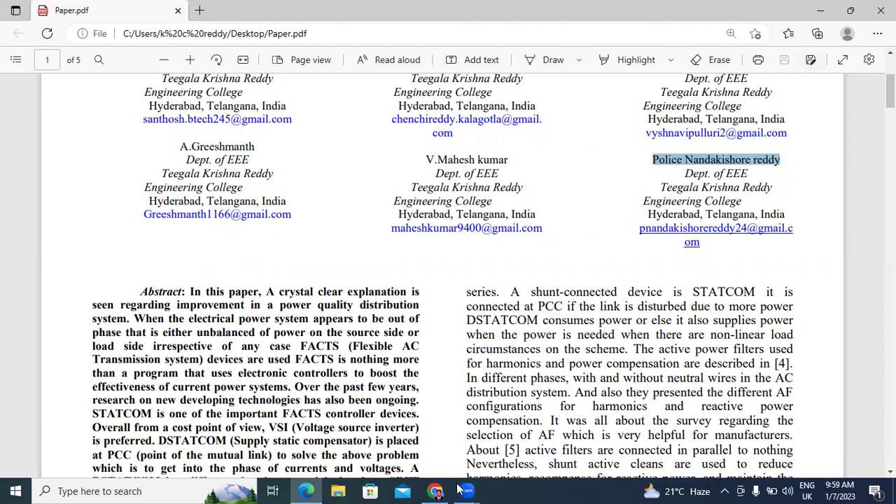
{"action": "left_click", "coordinate": [435, 491]}
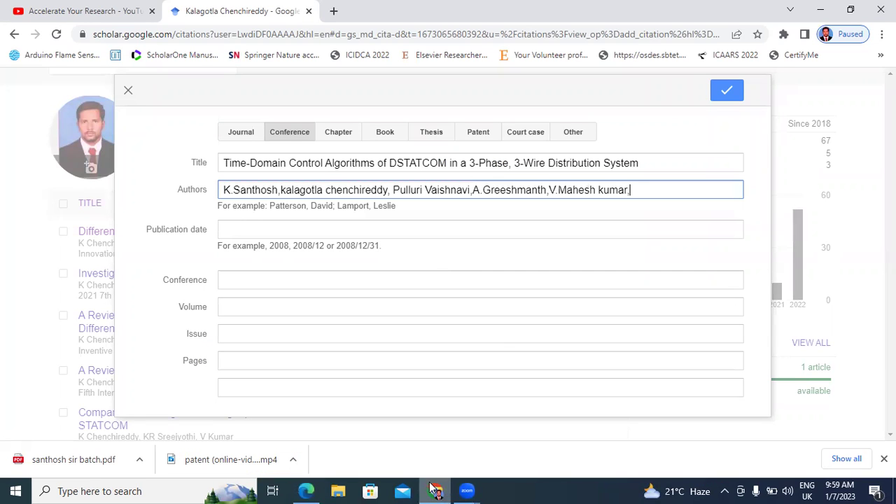
{"action": "key", "text": "ctrl+v"}
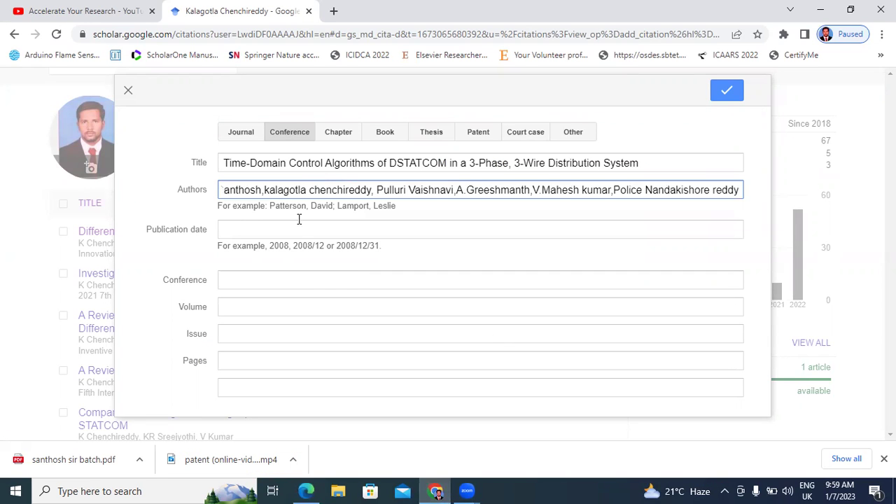
{"action": "left_click", "coordinate": [297, 226]}
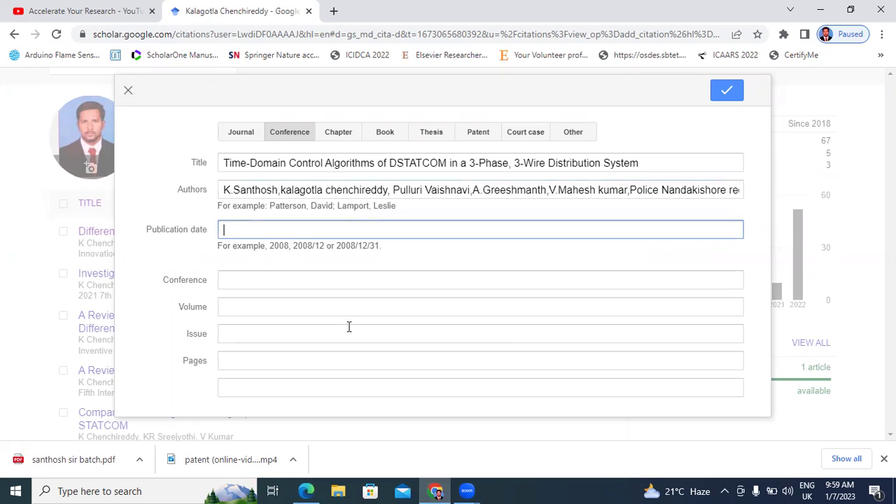
- Copy 'IDCIoT 2023)' from the page-1 header of Paper.pdf
{"action": "key", "text": "alt+Tab"}
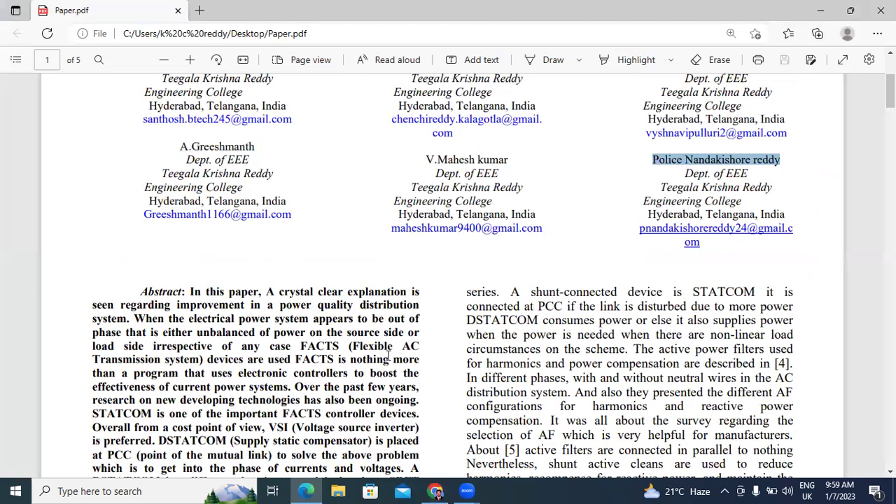
{"action": "scroll", "coordinate": [396, 328], "scroll_direction": "up", "scroll_amount": 3}
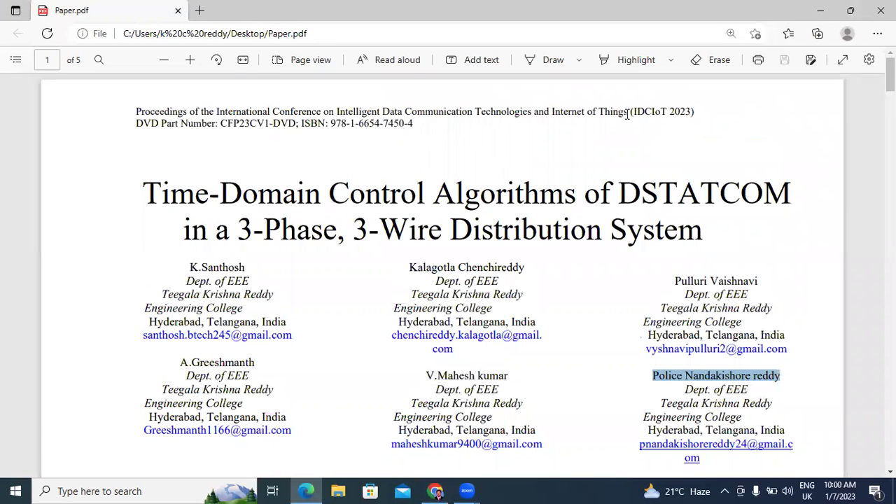
{"action": "left_click", "coordinate": [660, 112]}
{"action": "left_click_drag", "start_coordinate": [661, 112], "coordinate": [695, 112]}
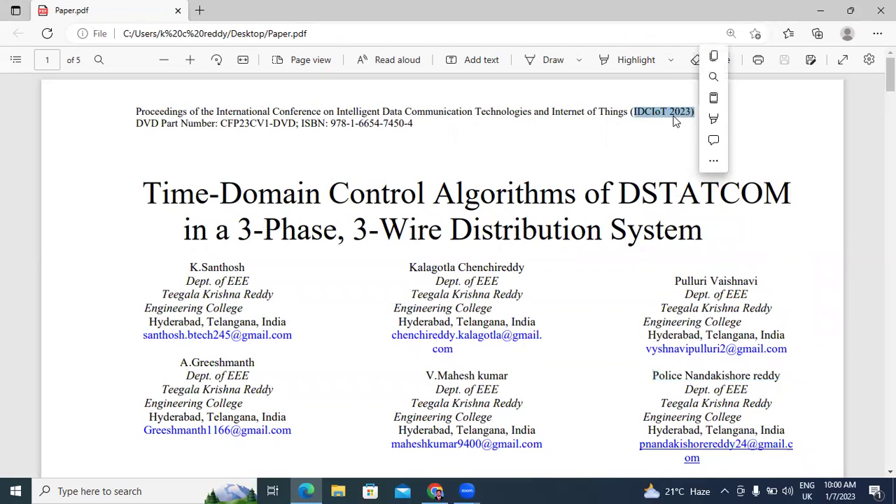
{"action": "left_click", "coordinate": [714, 58]}
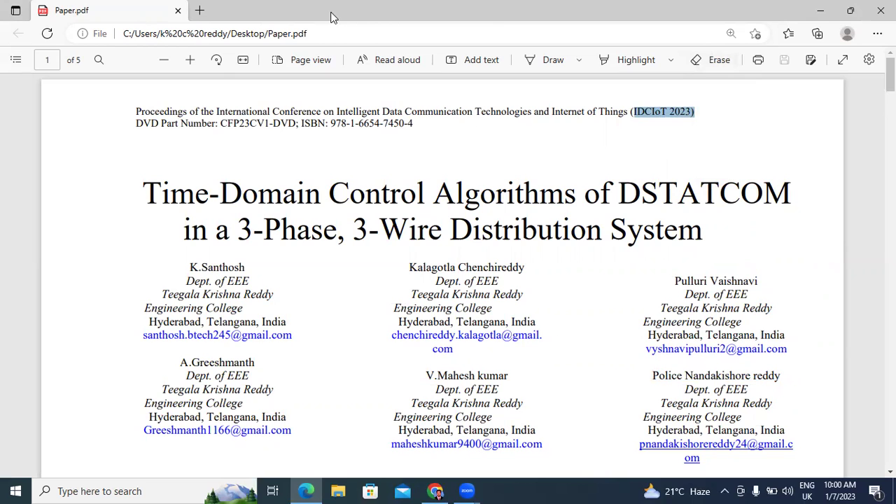
{"action": "key", "text": "alt+Tab"}
- Search the web for IDCIoT 2023 and open the official conference site
{"action": "key", "text": "ctrl+v"}
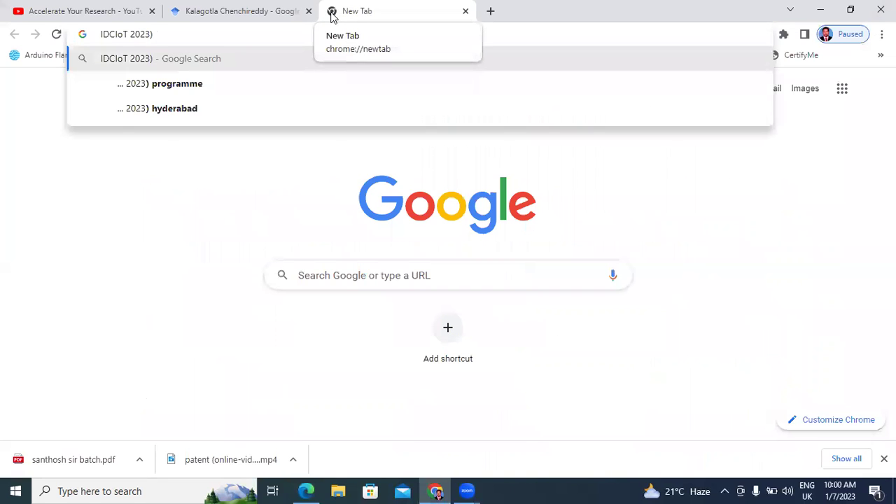
{"action": "key", "text": "BackSpace"}
{"action": "key", "text": "Return"}
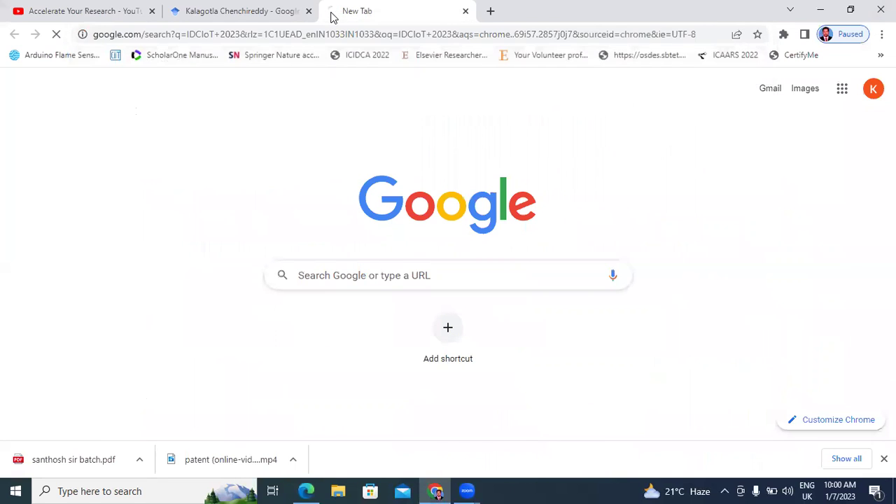
{"action": "left_click", "coordinate": [142, 225]}
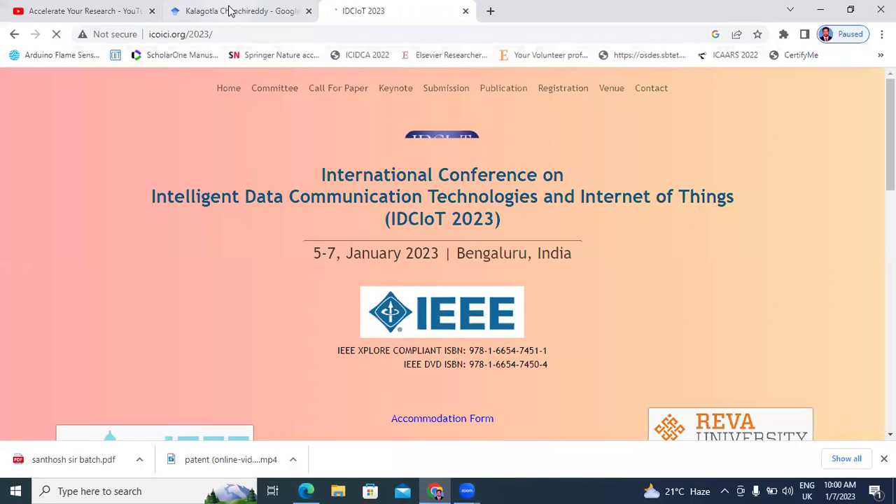
- Copy the conference dates 5-7, January 2023 into Publication date, trimmed to January 2023
{"action": "left_click", "coordinate": [231, 11]}
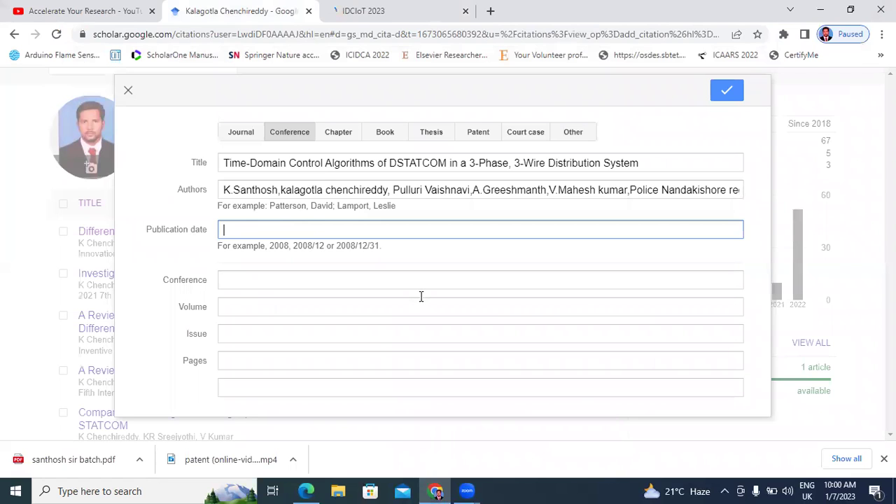
{"action": "key", "text": "alt+Tab"}
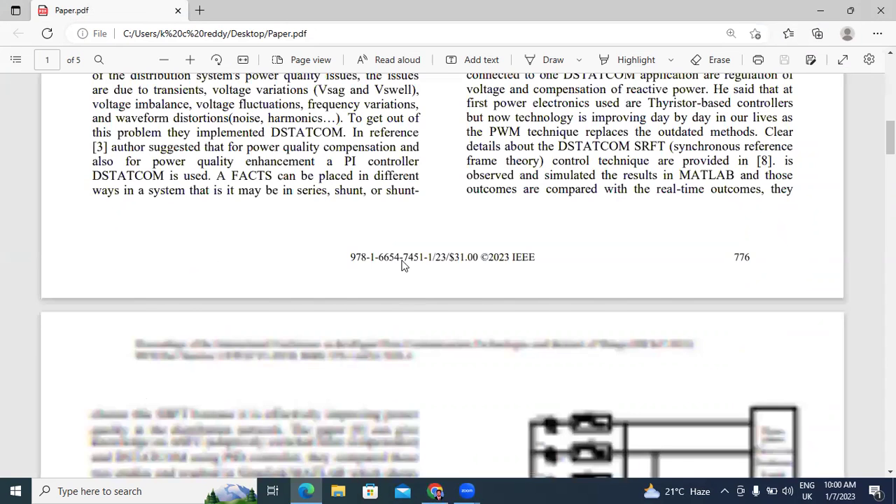
{"action": "scroll", "coordinate": [399, 258], "scroll_direction": "down", "scroll_amount": 2}
{"action": "scroll", "coordinate": [399, 257], "scroll_direction": "up", "scroll_amount": 8}
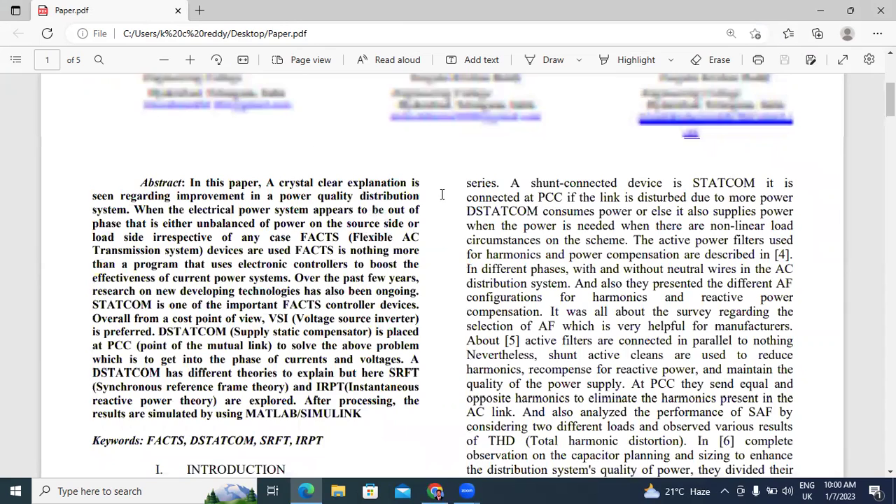
{"action": "scroll", "coordinate": [463, 143], "scroll_direction": "up", "scroll_amount": 5}
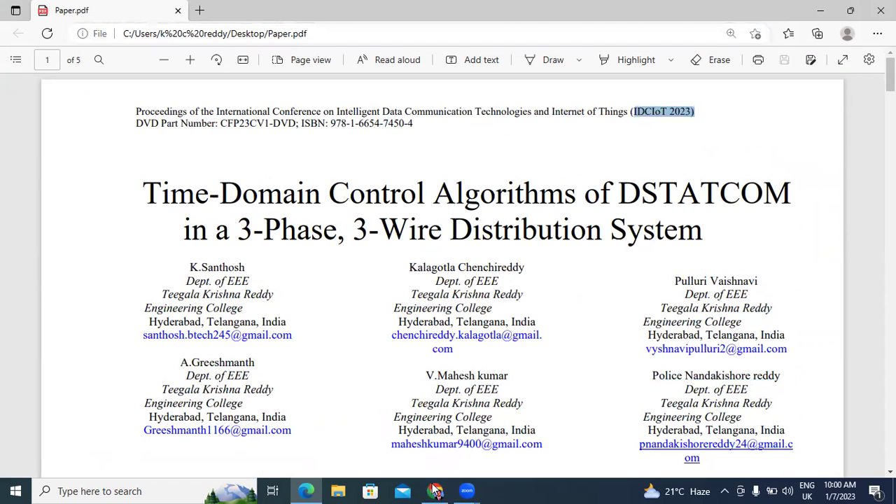
{"action": "key", "text": "alt+Tab"}
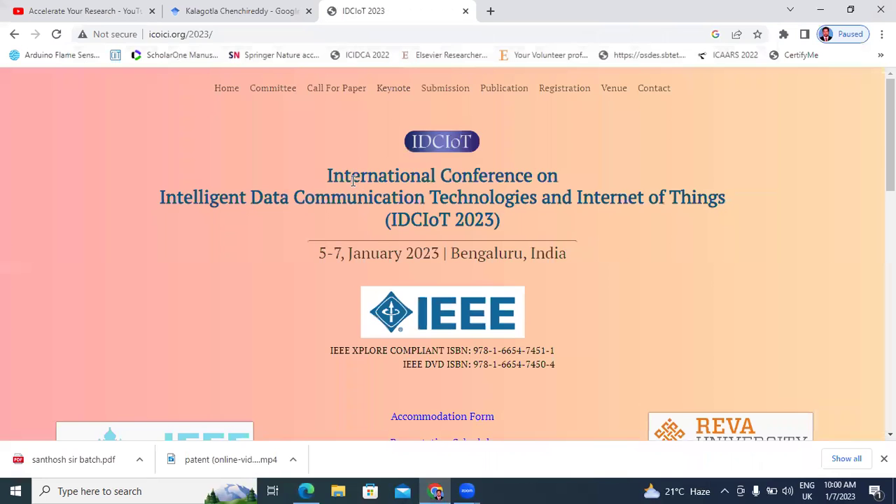
{"action": "left_click_drag", "start_coordinate": [319, 253], "coordinate": [442, 255]}
{"action": "right_click", "coordinate": [409, 253]}
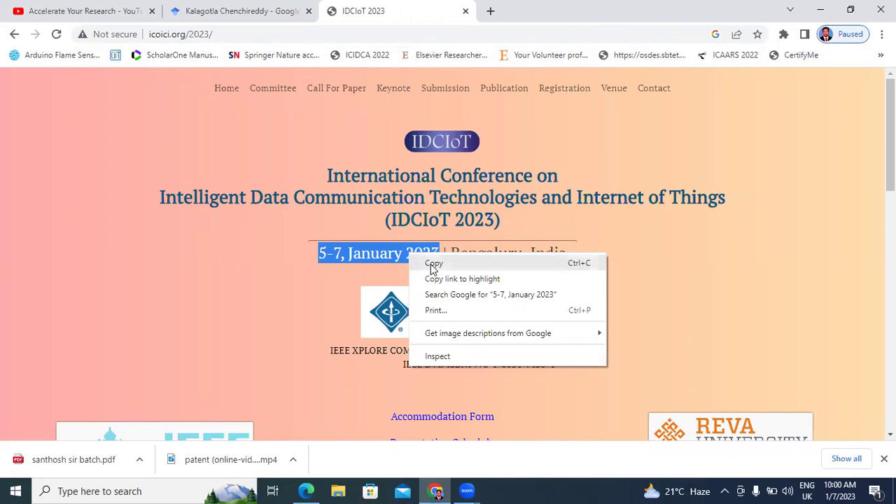
{"action": "left_click", "coordinate": [428, 261]}
{"action": "left_click", "coordinate": [273, 10]}
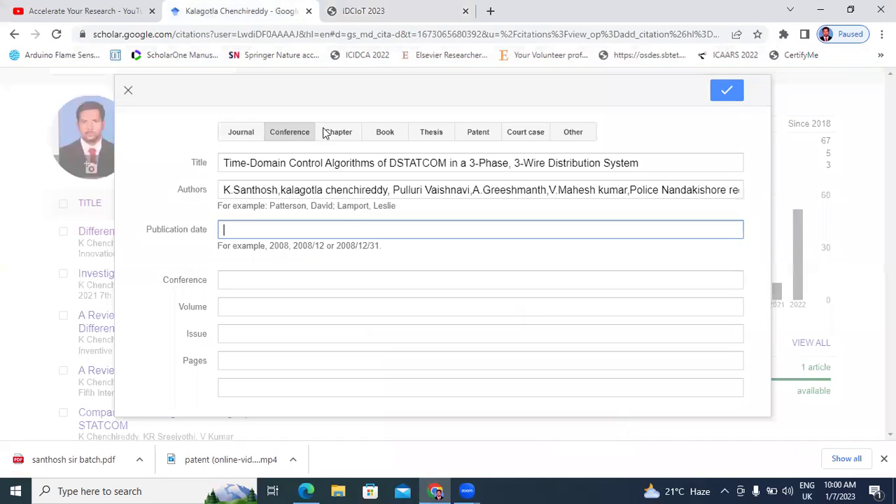
{"action": "key", "text": "ctrl+v"}
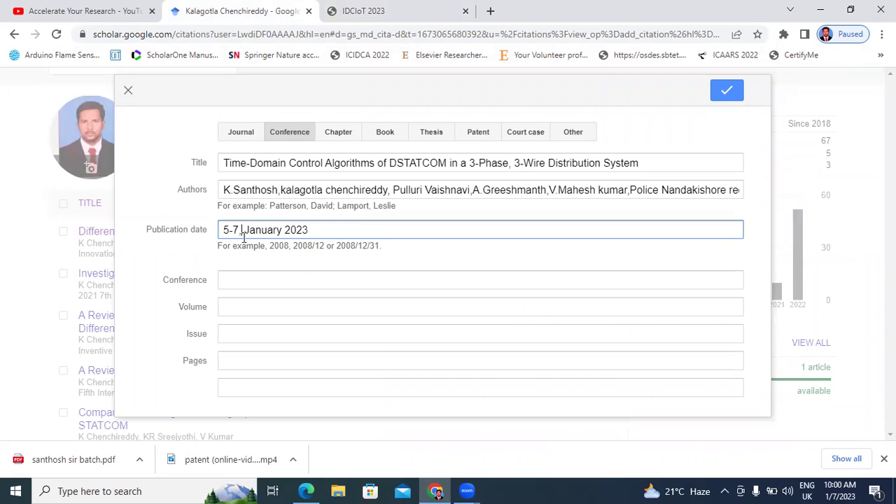
{"action": "key", "text": "BackSpace"}
{"action": "key", "text": "BackSpace"}
{"action": "key", "text": "BackSpace"}
{"action": "key", "text": "BackSpace"}
{"action": "key", "text": "BackSpace"}
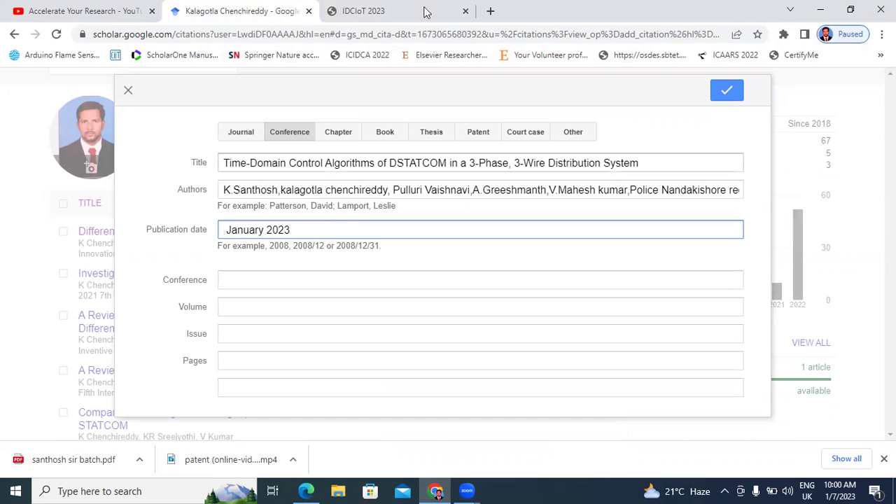
- Paste the full conference title from the website into the Conference field
{"action": "left_click", "coordinate": [396, 9]}
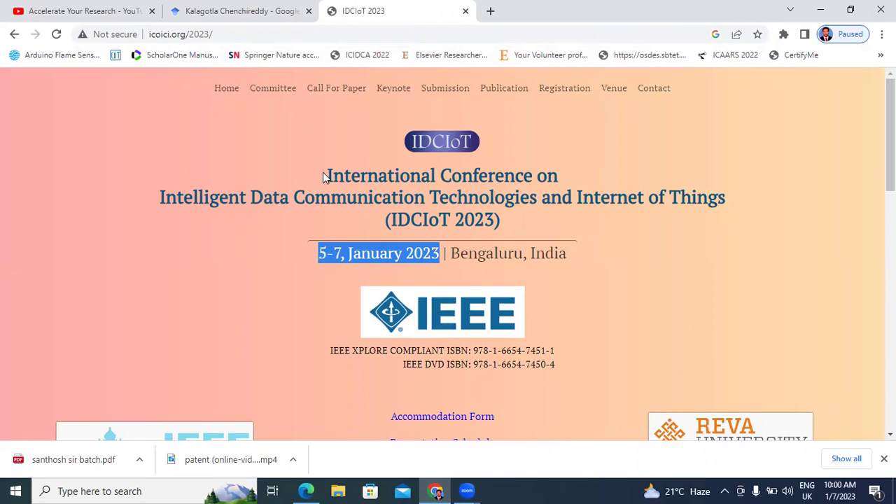
{"action": "left_click_drag", "start_coordinate": [323, 174], "coordinate": [716, 192]}
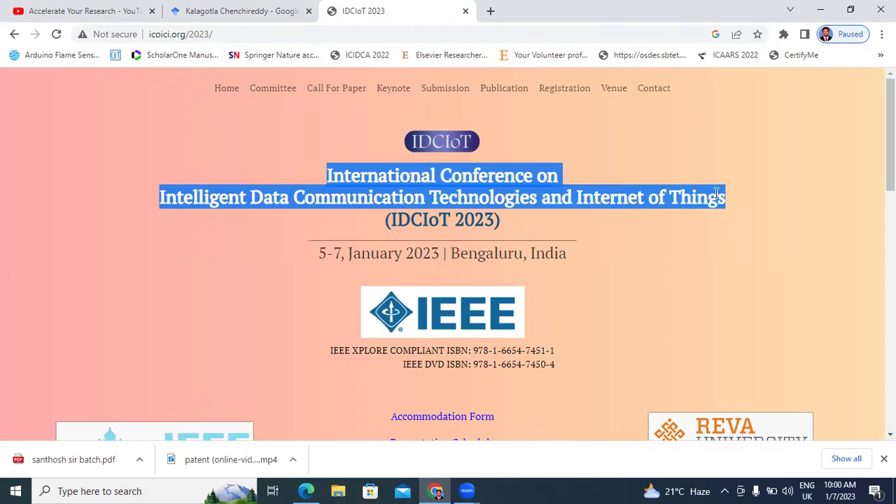
{"action": "right_click", "coordinate": [534, 186]}
{"action": "left_click", "coordinate": [543, 195]}
{"action": "left_click", "coordinate": [245, 6]}
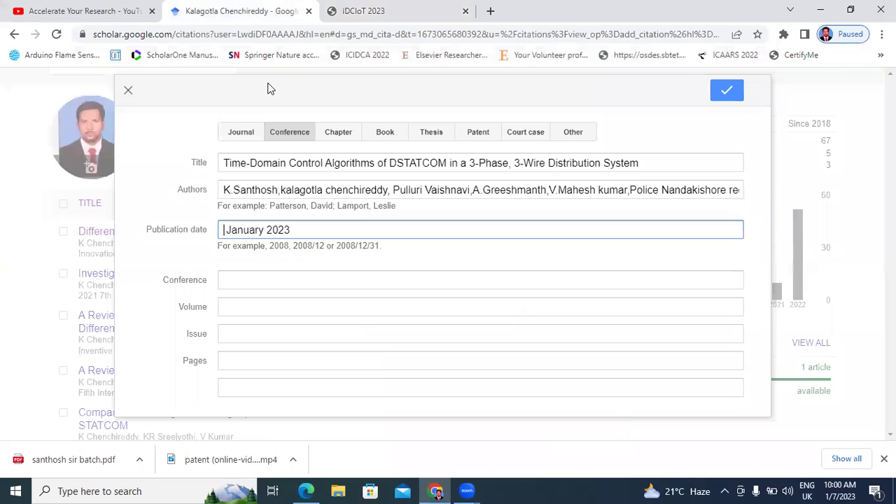
{"action": "left_click", "coordinate": [324, 273]}
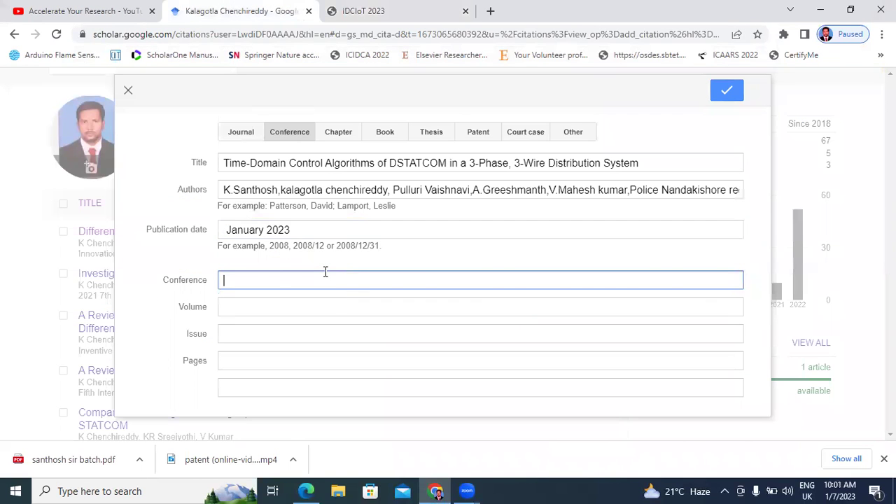
{"action": "key", "text": "ctrl+v"}
- Append '(IDCIoT 2023)' from the website to the conference name
{"action": "left_click", "coordinate": [392, 11]}
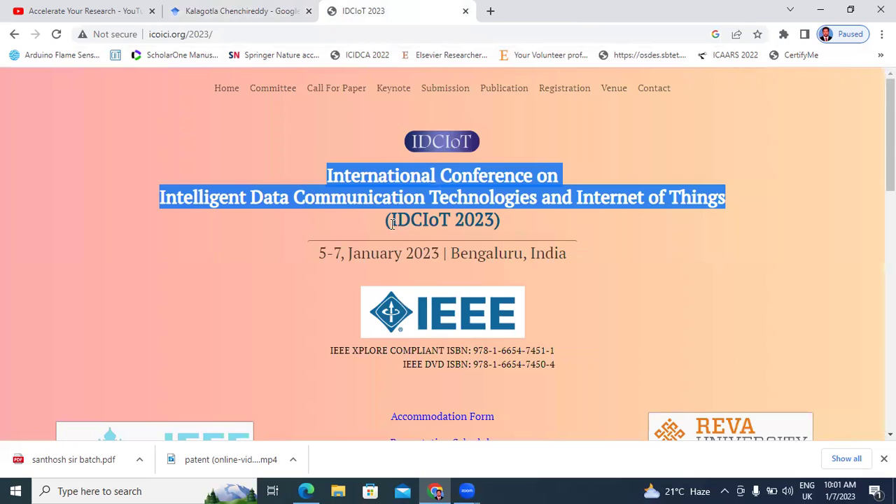
{"action": "left_click_drag", "start_coordinate": [392, 222], "coordinate": [513, 222]}
{"action": "right_click", "coordinate": [460, 225]}
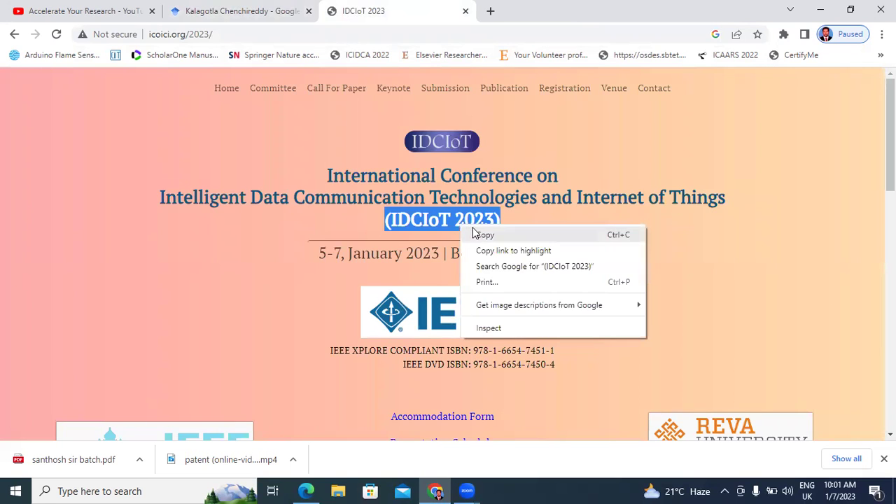
{"action": "left_click", "coordinate": [483, 234]}
{"action": "left_click", "coordinate": [265, 11]}
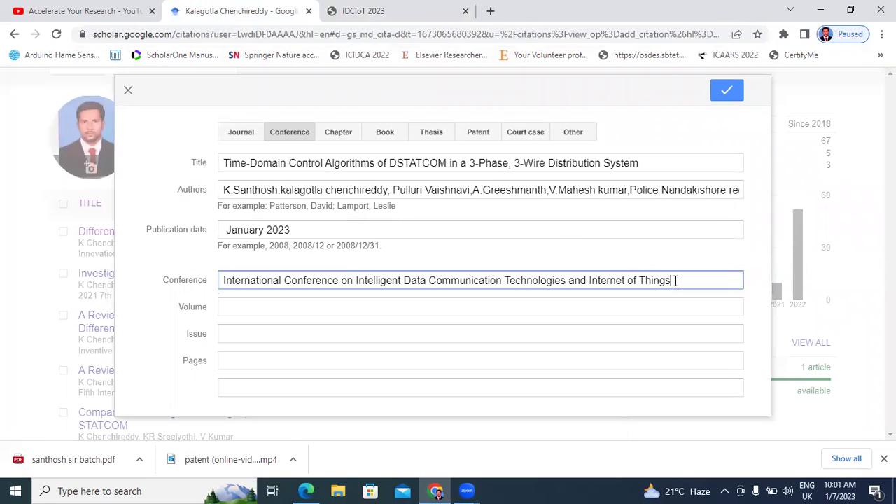
{"action": "key", "text": "ctrl+v"}
- Set Volume to 1 and Issue to 1 in the conference entry
{"action": "left_click", "coordinate": [447, 312]}
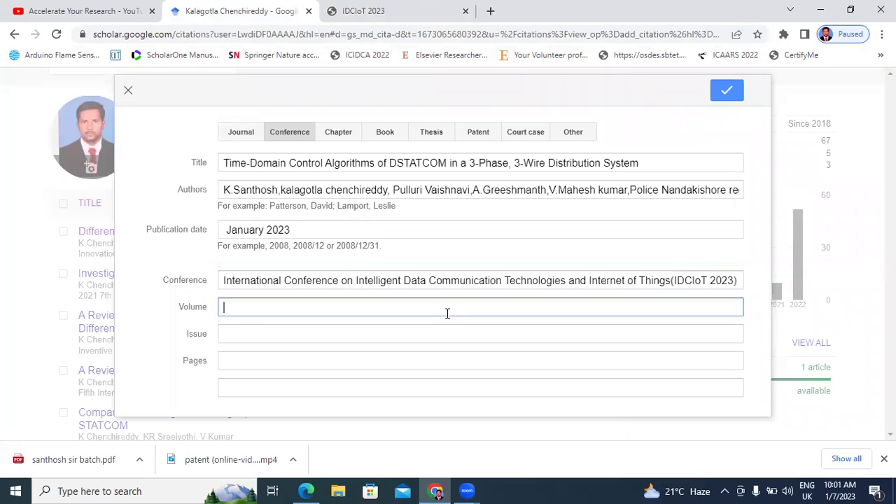
{"action": "type", "text": "1"}
{"action": "left_click", "coordinate": [434, 335]}
{"action": "type", "text": "1"}
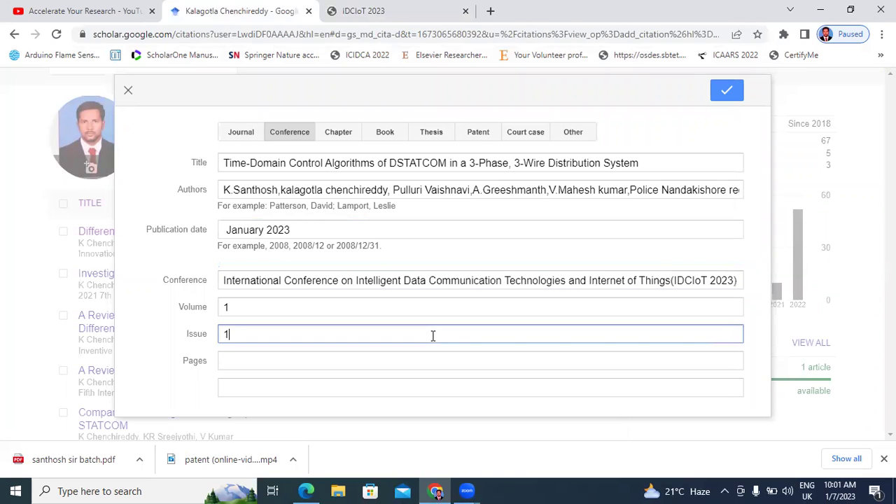
- Look up the page range in Paper.pdf and finish Pages as 776-780
{"action": "left_click", "coordinate": [306, 490]}
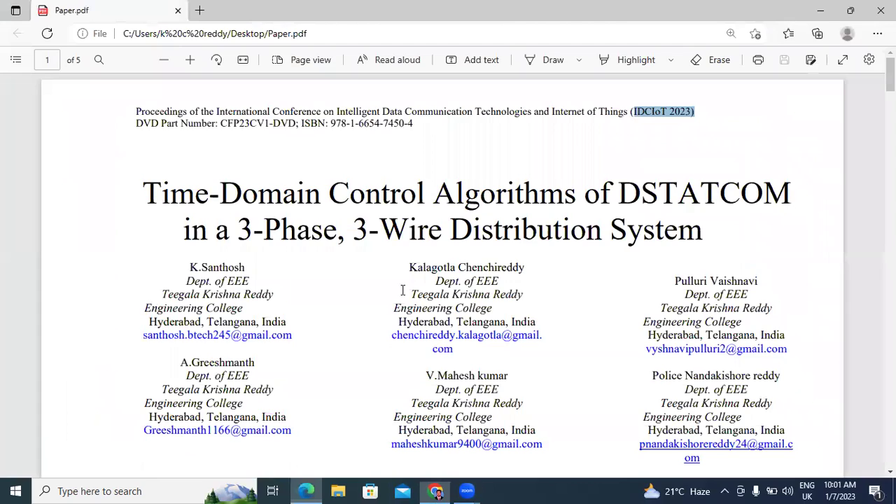
{"action": "scroll", "coordinate": [402, 297], "scroll_direction": "down", "scroll_amount": 3}
{"action": "scroll", "coordinate": [400, 294], "scroll_direction": "down", "scroll_amount": 10}
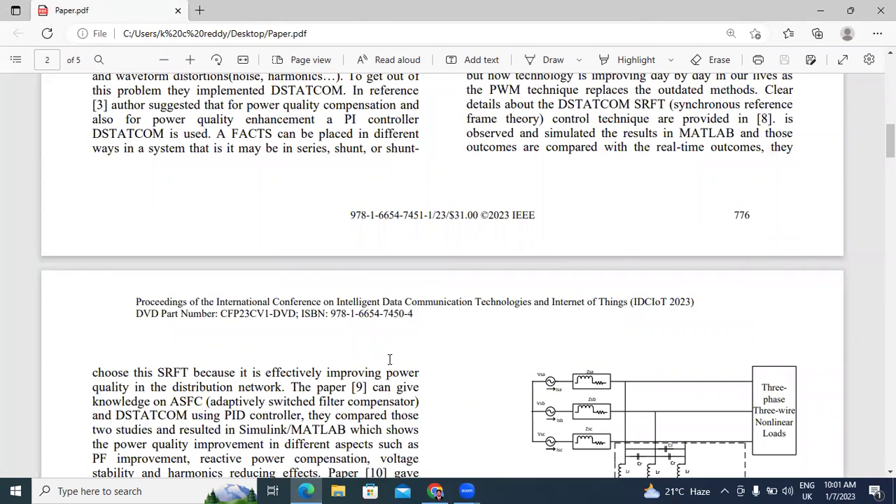
{"action": "key", "text": "alt+Tab"}
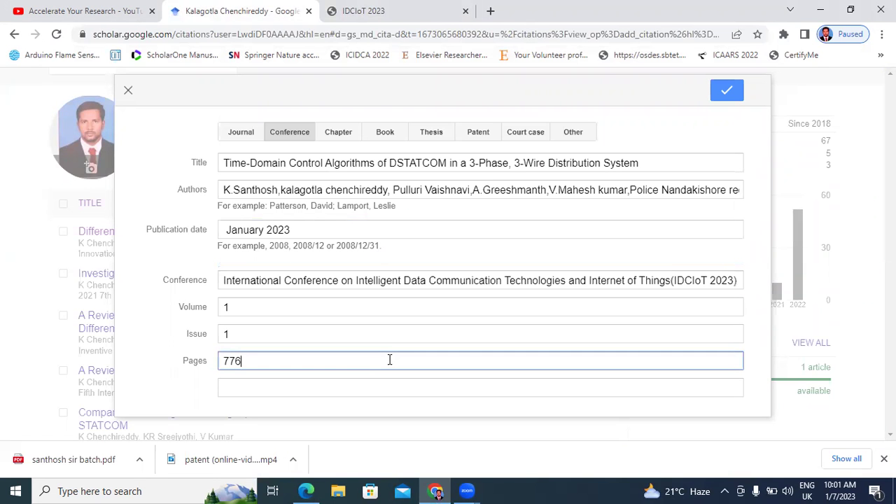
{"action": "key", "text": "alt+Tab"}
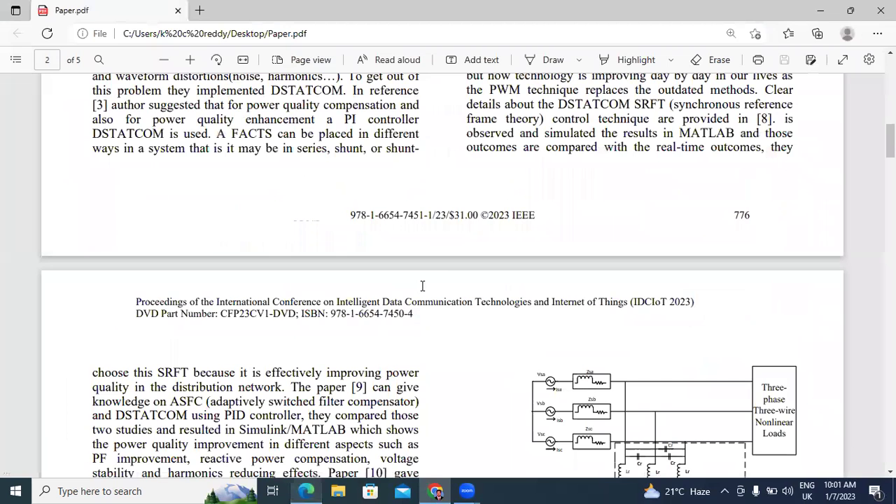
{"action": "scroll", "coordinate": [442, 287], "scroll_direction": "down", "scroll_amount": 8}
{"action": "scroll", "coordinate": [442, 290], "scroll_direction": "down", "scroll_amount": 20}
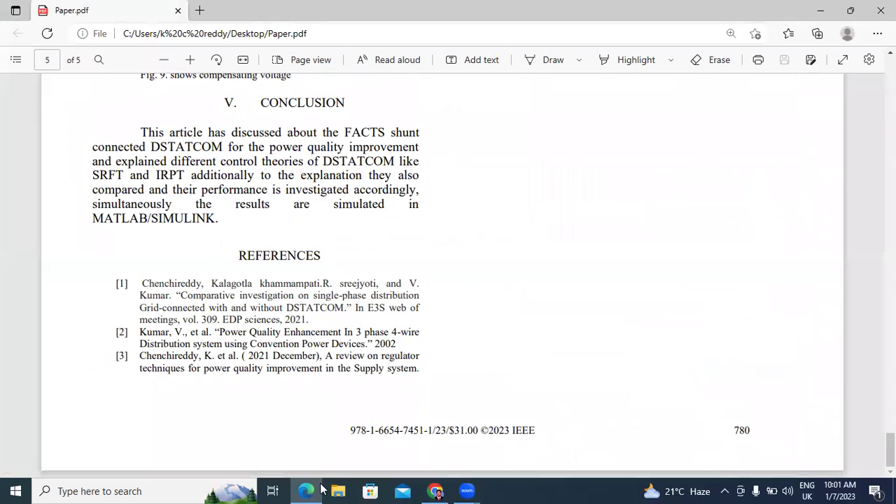
{"action": "left_click", "coordinate": [434, 491]}
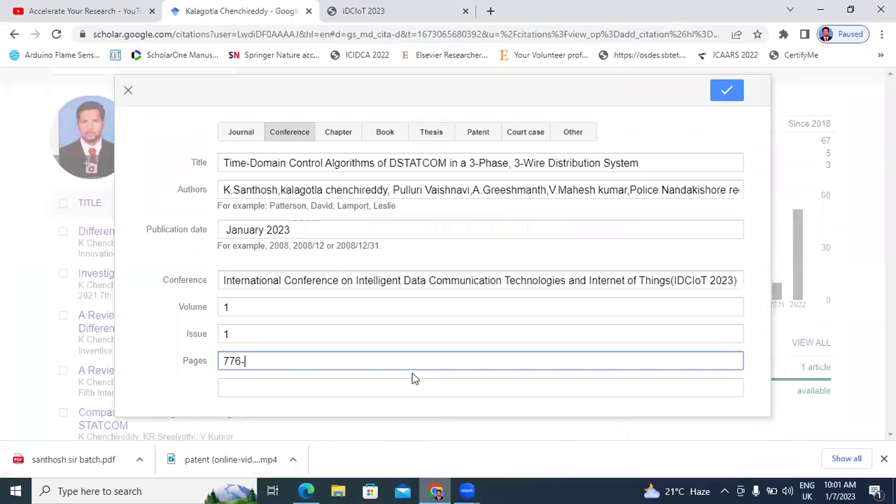
{"action": "type", "text": "780"}
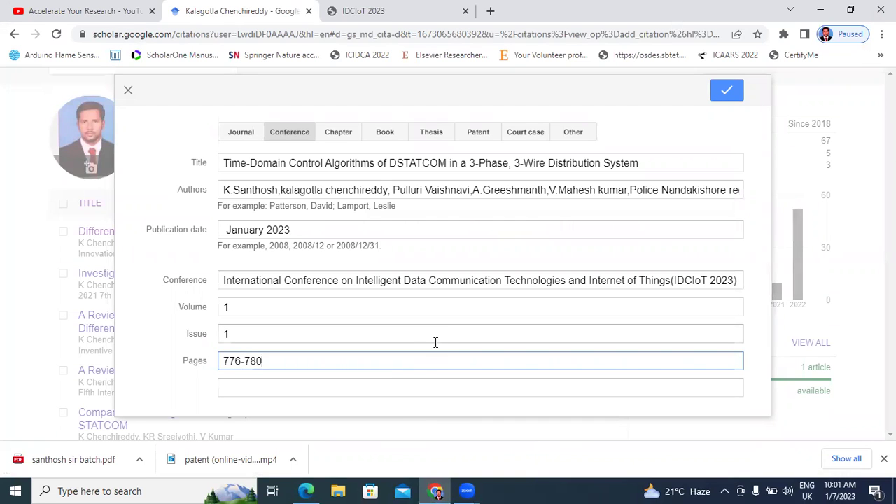
- Save the conference paper and sort the profile's publication list by year
{"action": "left_click", "coordinate": [728, 96]}
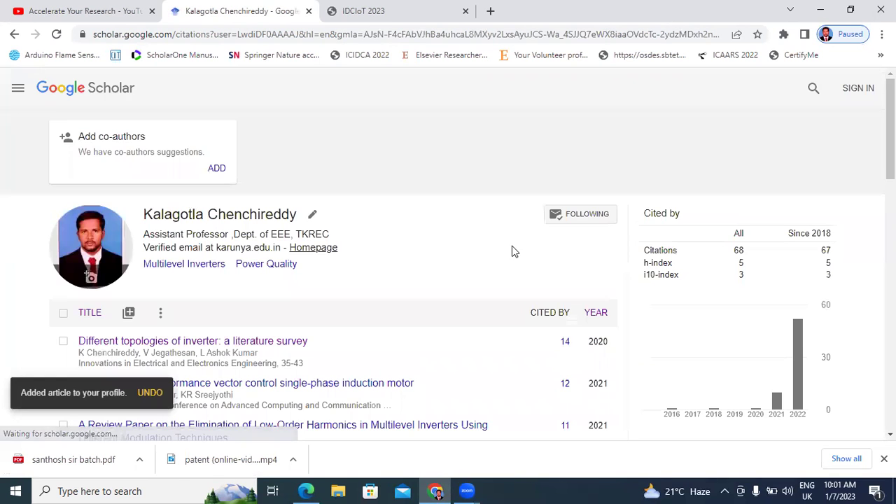
{"action": "left_click", "coordinate": [594, 313]}
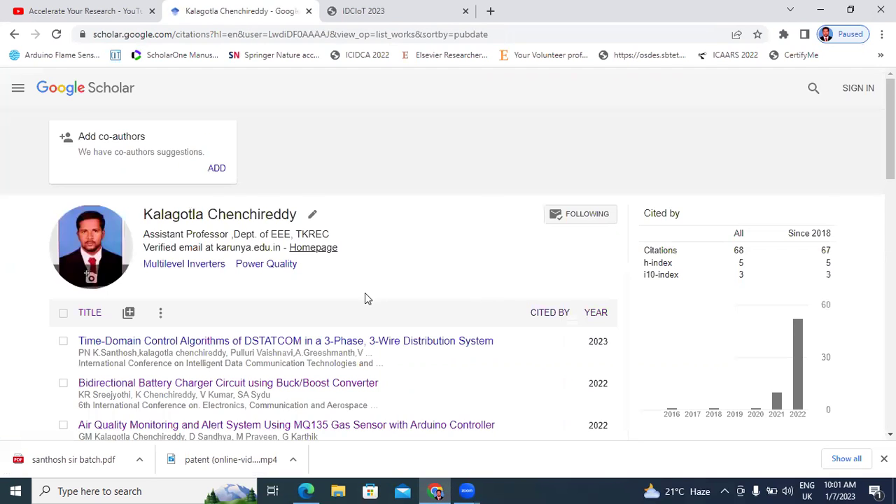
{"action": "scroll", "coordinate": [366, 294], "scroll_direction": "down", "scroll_amount": 3}
{"action": "scroll", "coordinate": [474, 296], "scroll_direction": "up", "scroll_amount": 3}
- Open the DSTATCOM paper's details and edit form, then return to the list unchanged
{"action": "left_click", "coordinate": [282, 342]}
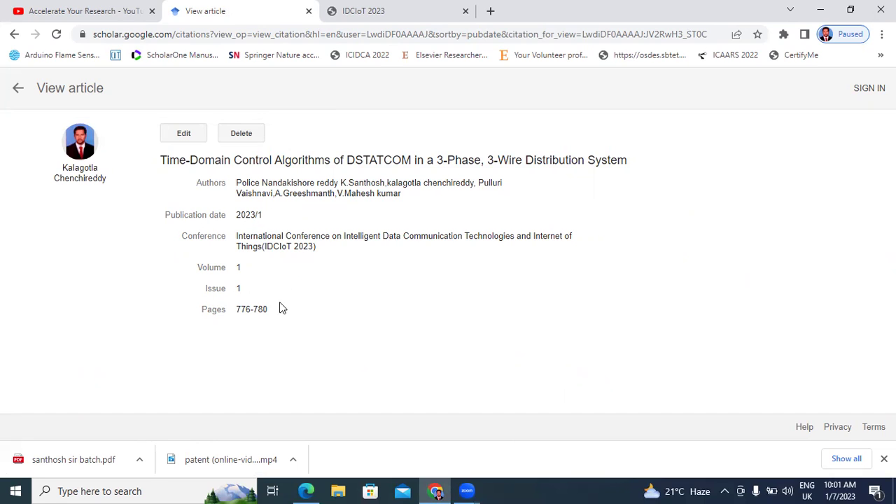
{"action": "left_click", "coordinate": [190, 137]}
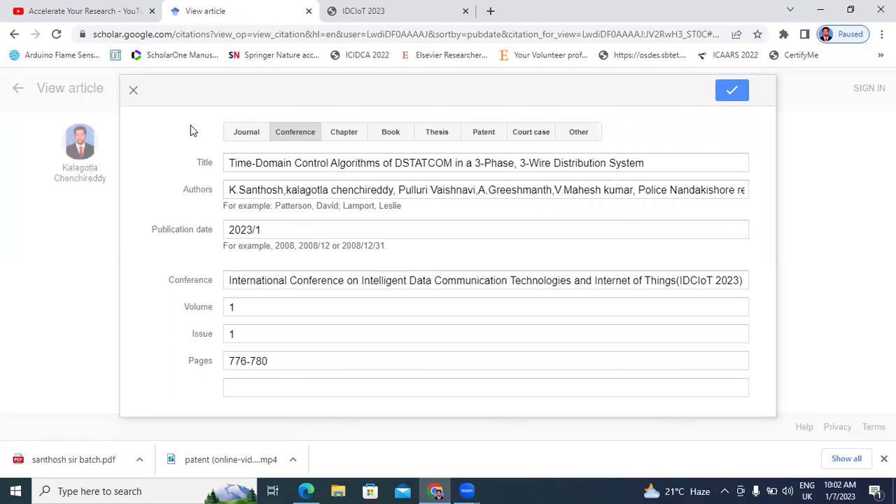
{"action": "left_click", "coordinate": [135, 91]}
{"action": "left_click", "coordinate": [19, 91]}
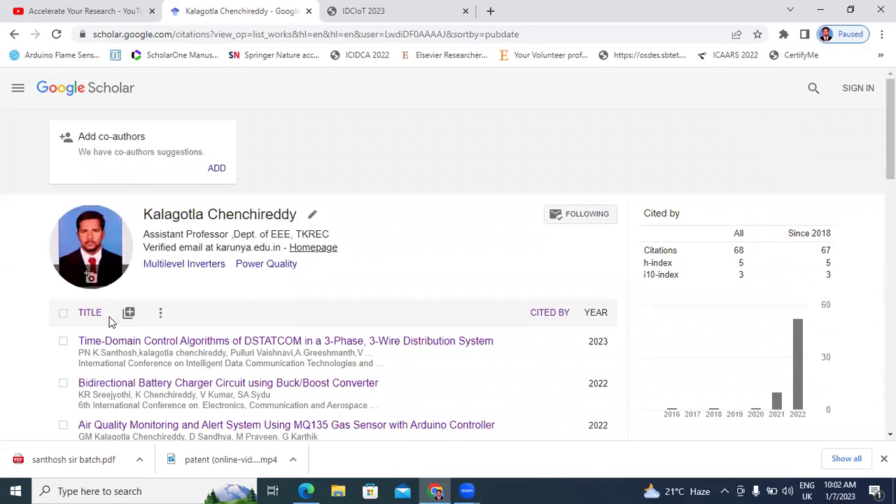
- Start a new manually added article with the Patent type selected
{"action": "left_click", "coordinate": [129, 314]}
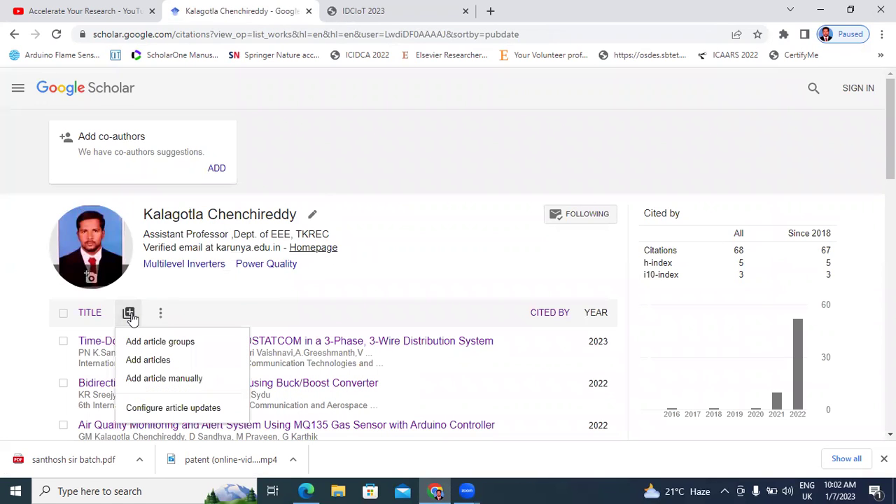
{"action": "left_click", "coordinate": [149, 379]}
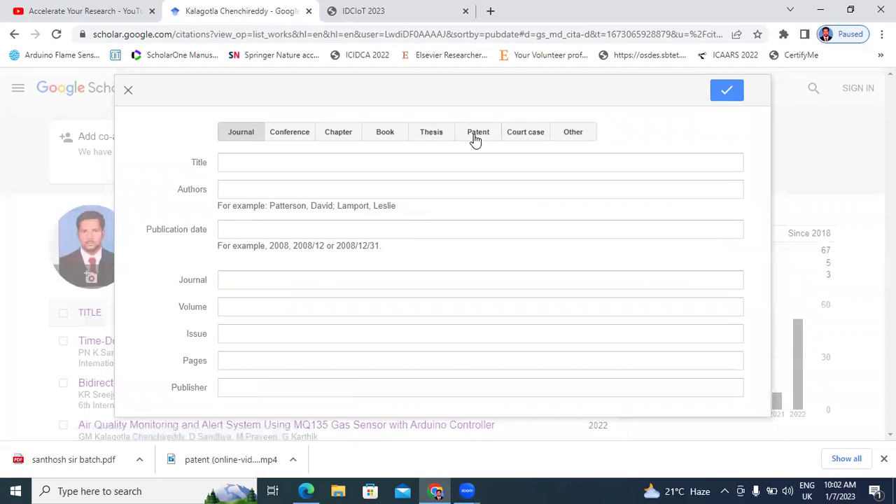
{"action": "left_click", "coordinate": [475, 139]}
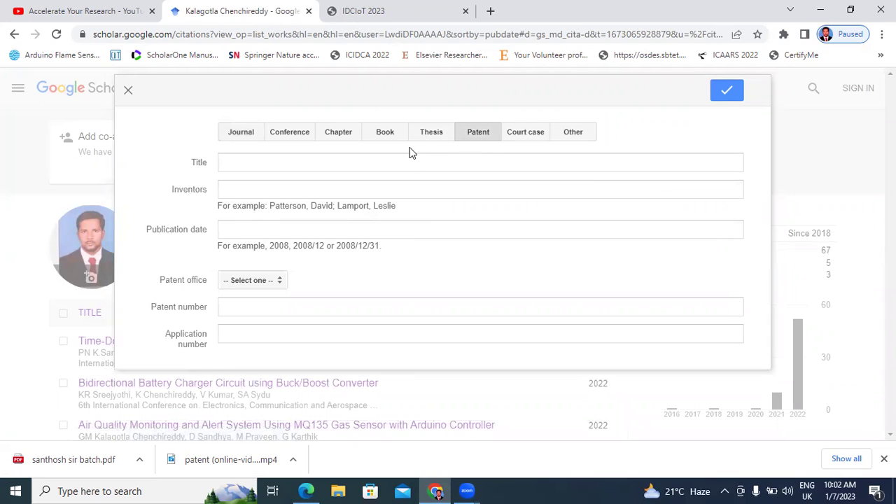
{"action": "left_click", "coordinate": [410, 163]}
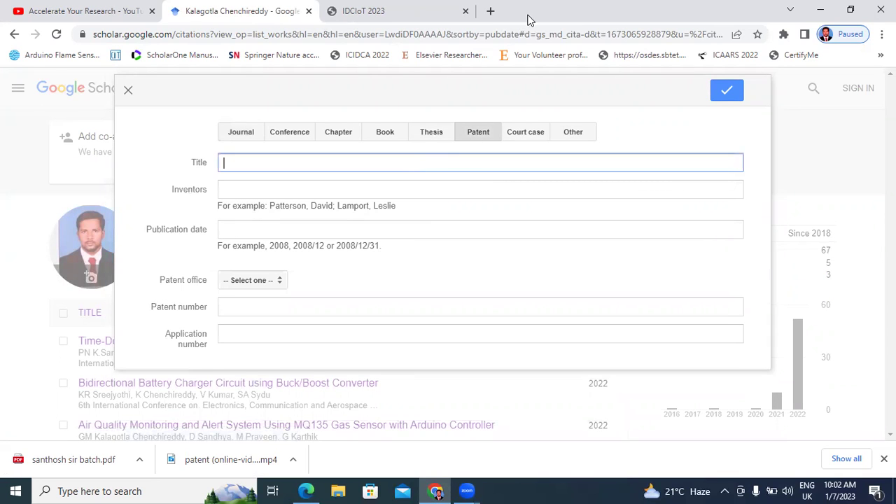
- In a new tab, search Google for 'indian patent search' and open Intellectual Property India
{"action": "left_click", "coordinate": [491, 13]}
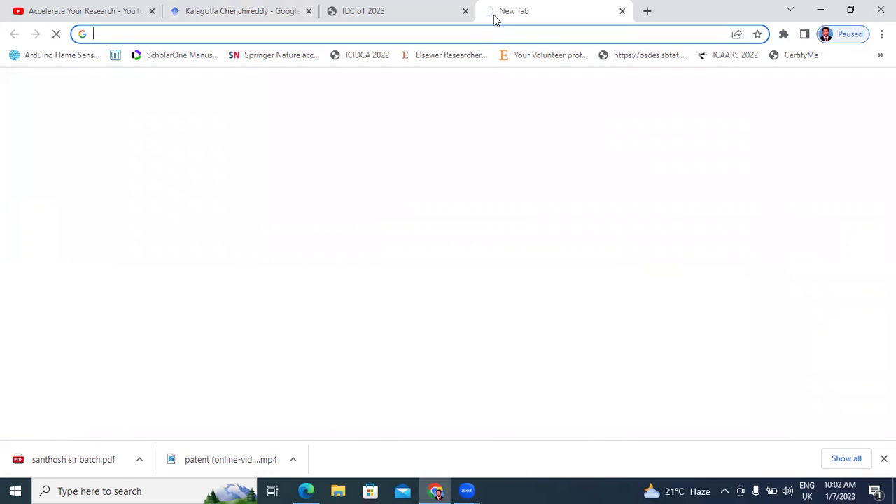
{"action": "type", "text": "in"}
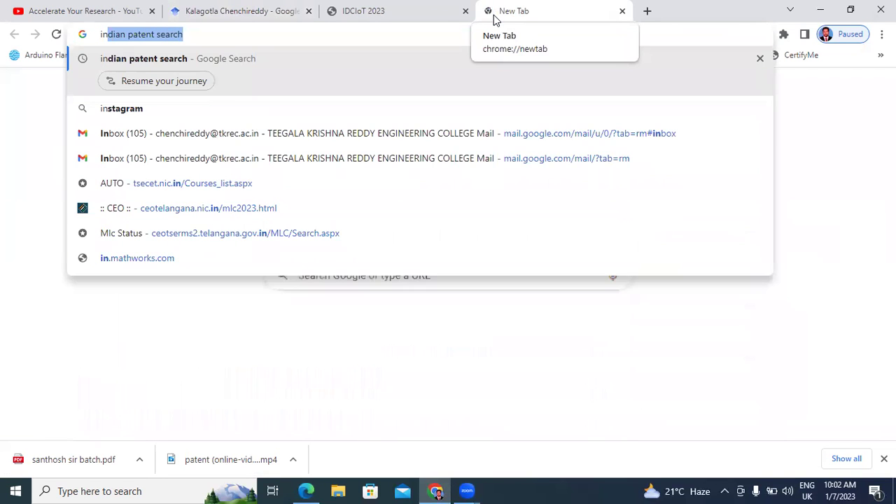
{"action": "key", "text": "Return"}
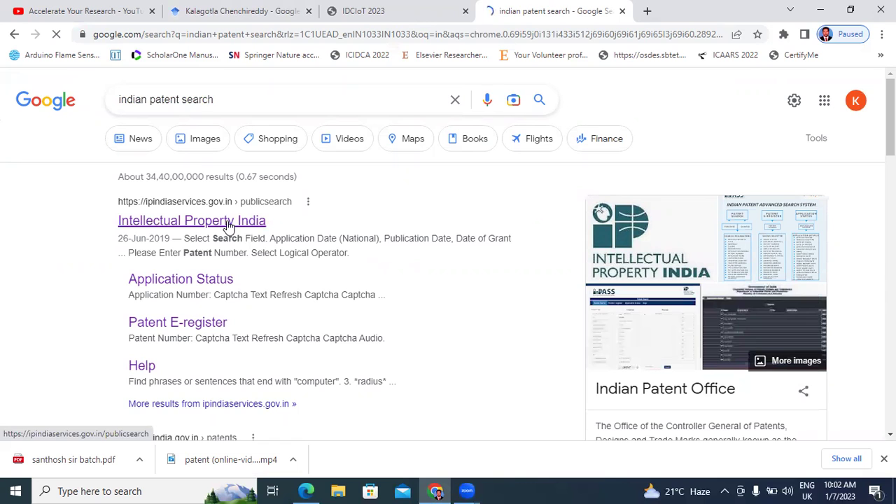
{"action": "left_click", "coordinate": [164, 222]}
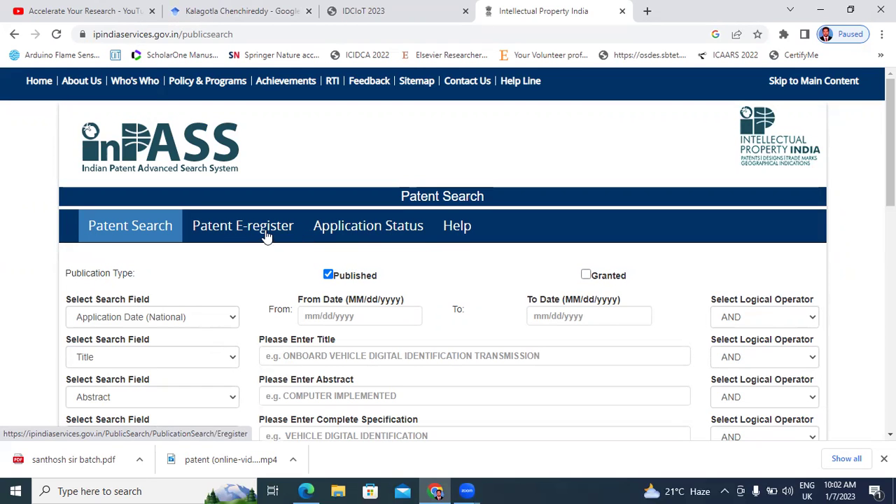
- Look up the patent's Application Status by application number and captcha, retrying after an invalid captcha
{"action": "left_click", "coordinate": [356, 228]}
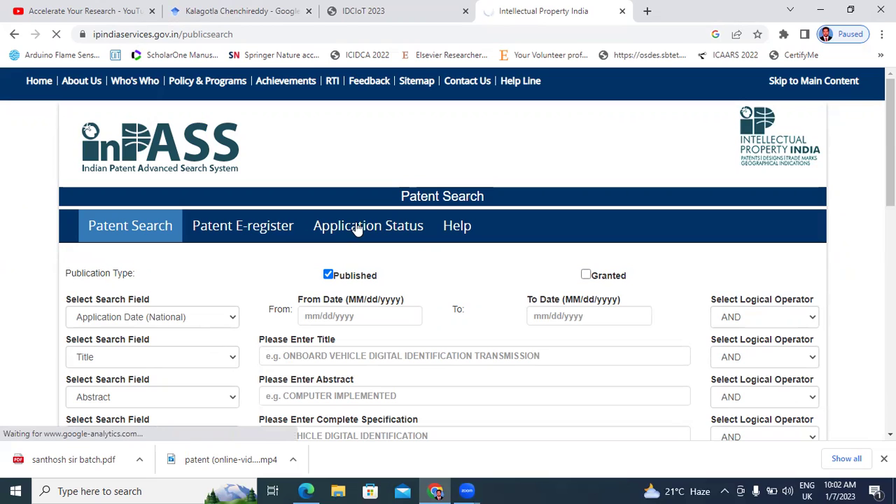
{"action": "left_click", "coordinate": [386, 290]}
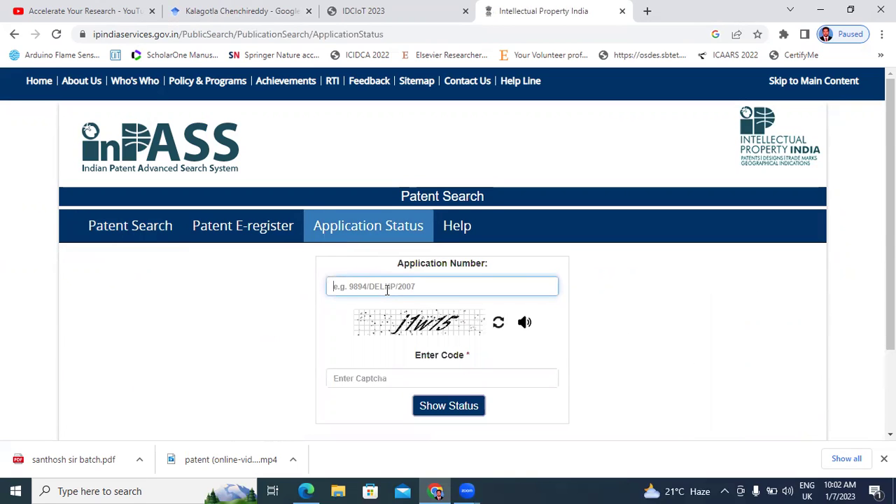
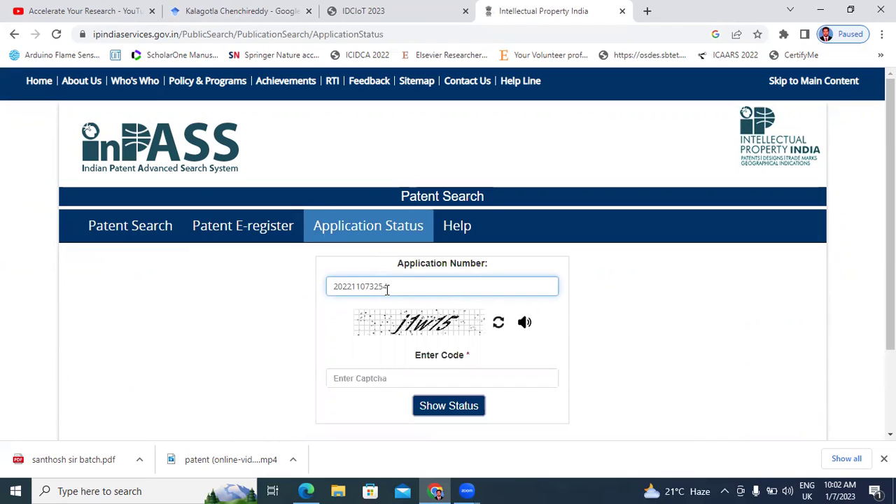
{"action": "left_click", "coordinate": [392, 376]}
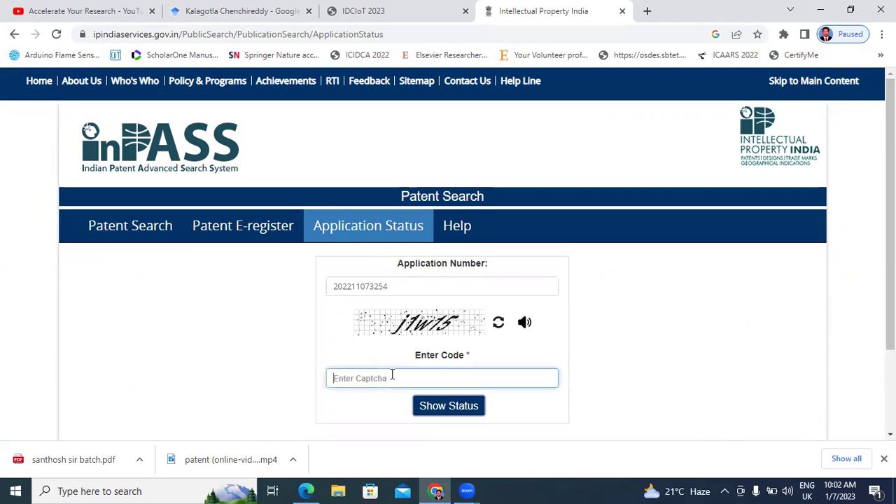
{"action": "type", "text": "j1w15"}
{"action": "left_click", "coordinate": [430, 413]}
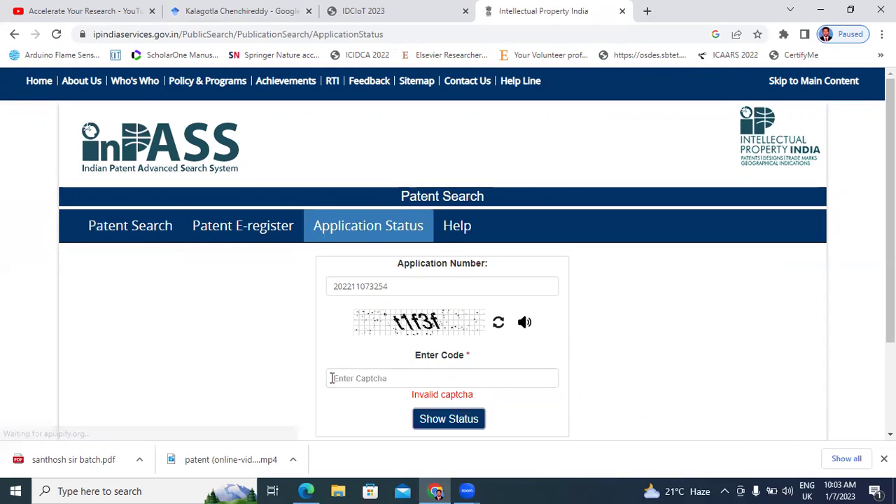
{"action": "left_click", "coordinate": [378, 378]}
{"action": "type", "text": "t1f3f"}
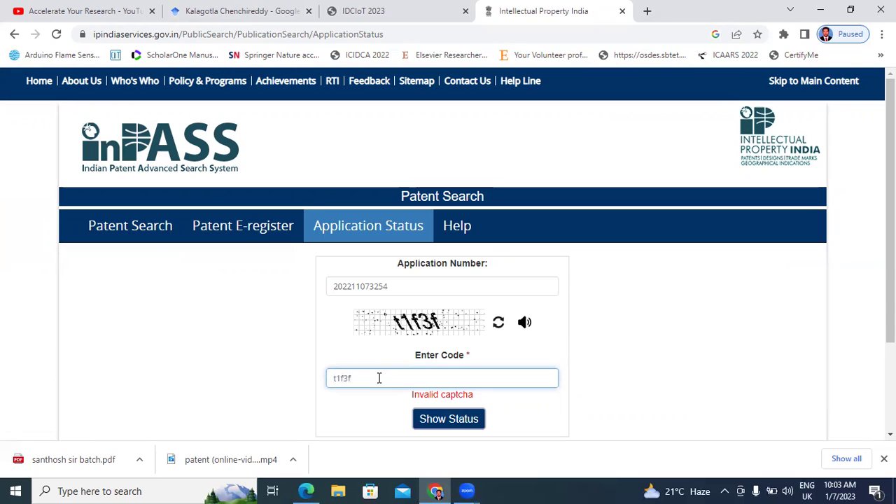
{"action": "left_click", "coordinate": [432, 420]}
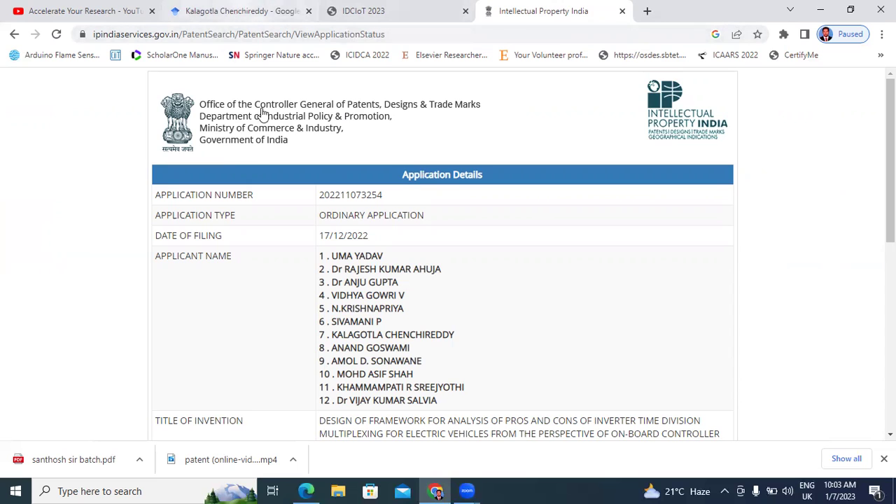
- Copy the full invention title from InPASS into the patent's Title field
{"action": "left_click", "coordinate": [238, 8]}
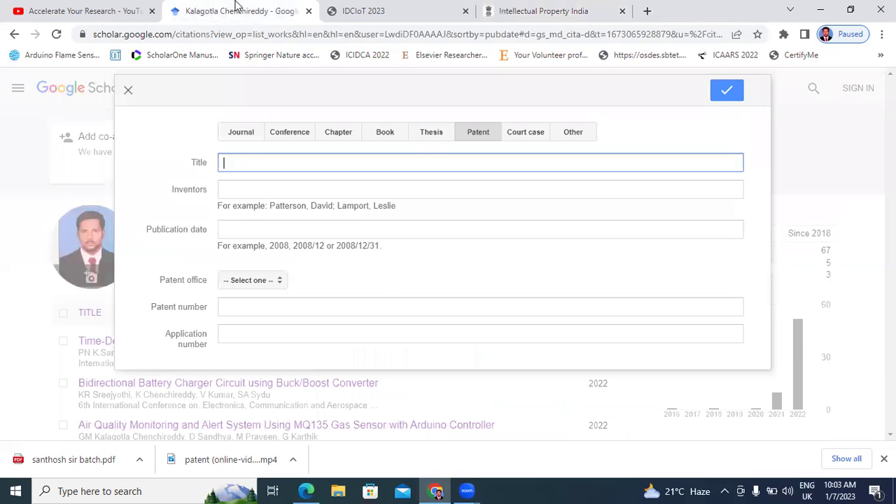
{"action": "left_click", "coordinate": [490, 8]}
{"action": "scroll", "coordinate": [456, 224], "scroll_direction": "down", "scroll_amount": 4}
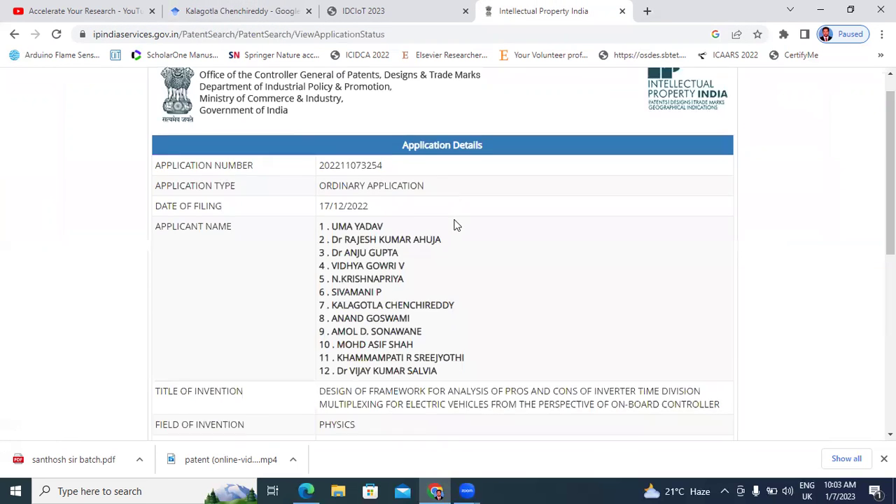
{"action": "left_click_drag", "start_coordinate": [321, 202], "coordinate": [730, 223]}
{"action": "right_click", "coordinate": [564, 216]}
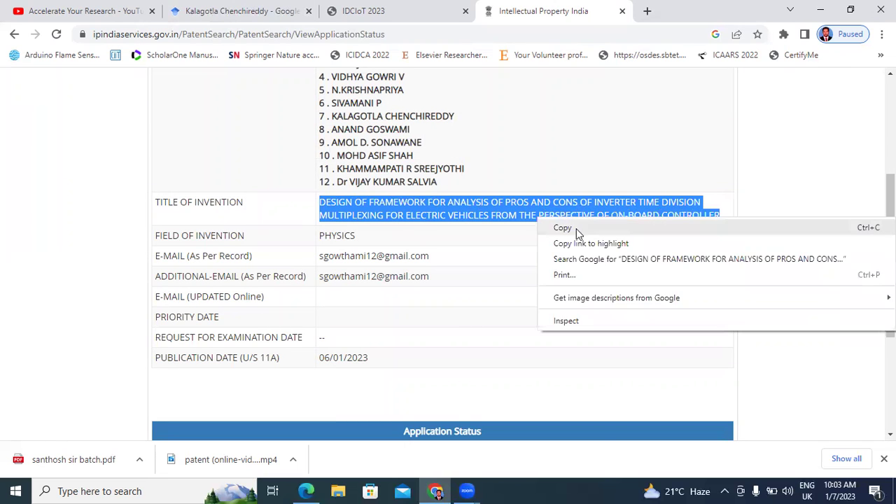
{"action": "left_click", "coordinate": [576, 228]}
{"action": "left_click", "coordinate": [238, 9]}
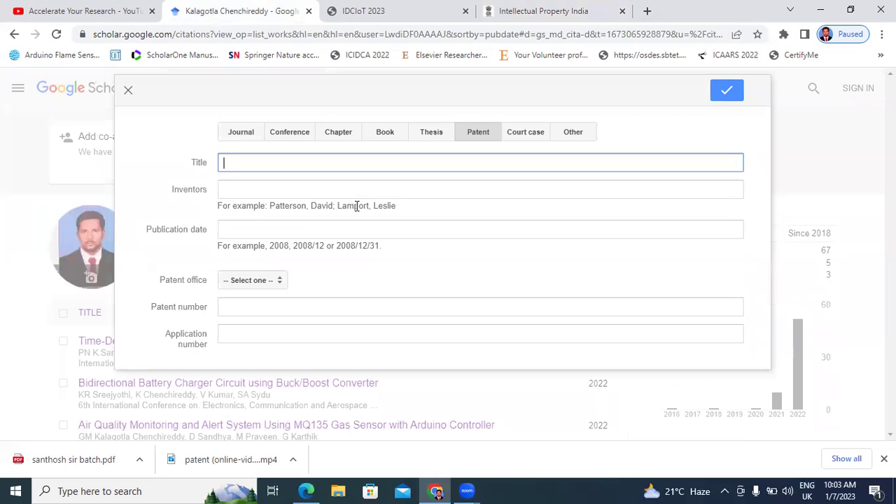
{"action": "key", "text": "ctrl+v"}
- Copy an applicant's name from InPASS into the patent's Inventors field
{"action": "left_click", "coordinate": [371, 10]}
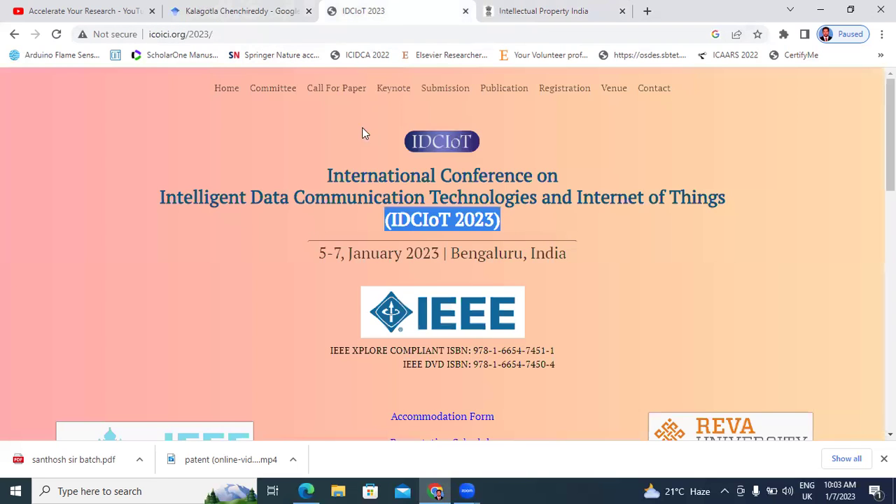
{"action": "left_click", "coordinate": [510, 11]}
{"action": "scroll", "coordinate": [390, 171], "scroll_direction": "up", "scroll_amount": 3}
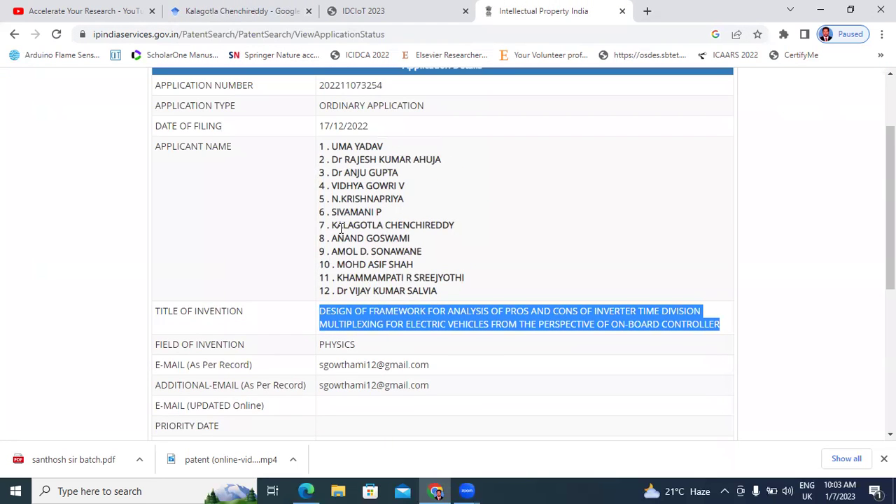
{"action": "left_click_drag", "start_coordinate": [333, 225], "coordinate": [456, 229]}
{"action": "right_click", "coordinate": [420, 224]}
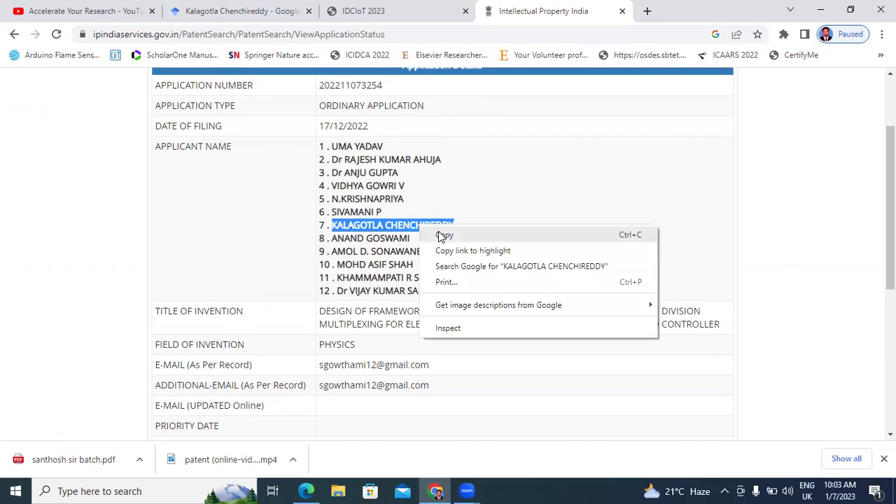
{"action": "left_click", "coordinate": [438, 232]}
{"action": "left_click", "coordinate": [238, 11]}
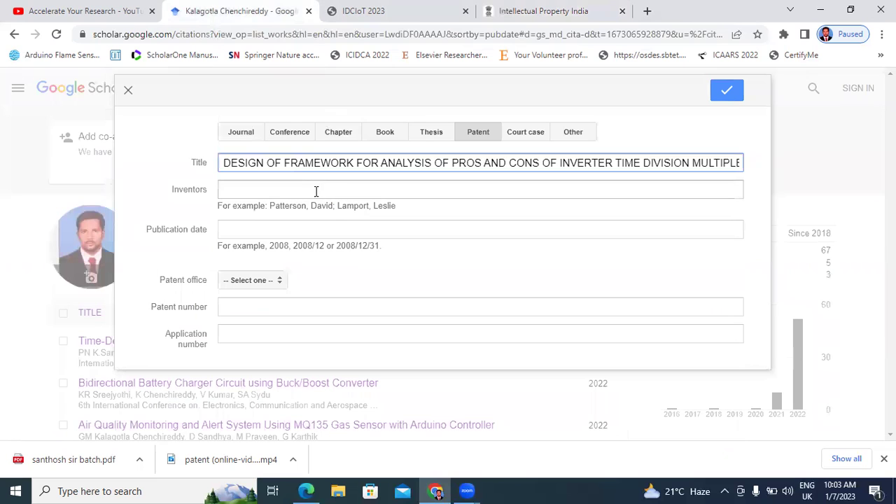
{"action": "left_click", "coordinate": [289, 182]}
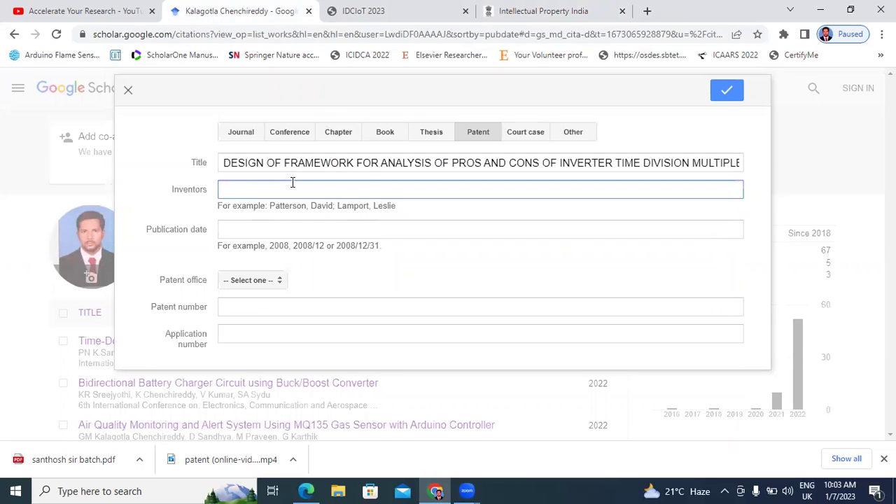
{"action": "key", "text": "ctrl+v"}
- Copy the publication date 06/01/2023 from InPASS into the Publication date field
{"action": "left_click", "coordinate": [277, 224]}
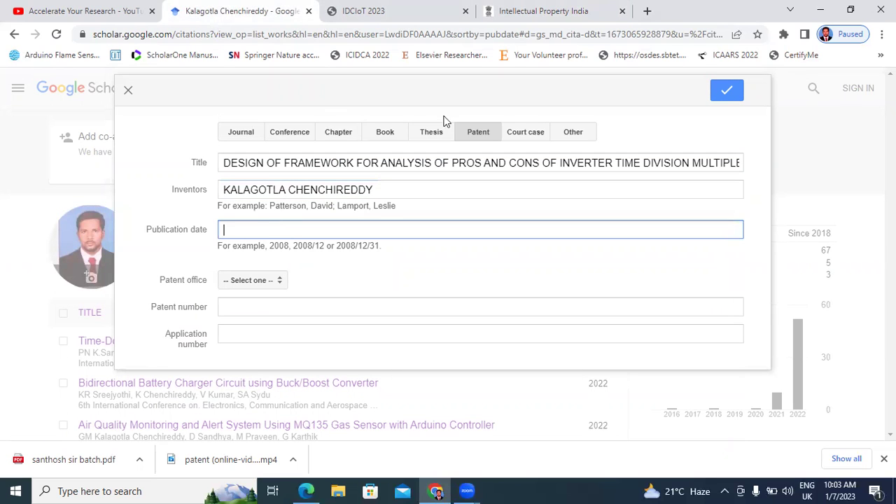
{"action": "left_click", "coordinate": [530, 10]}
{"action": "scroll", "coordinate": [431, 218], "scroll_direction": "down", "scroll_amount": 3}
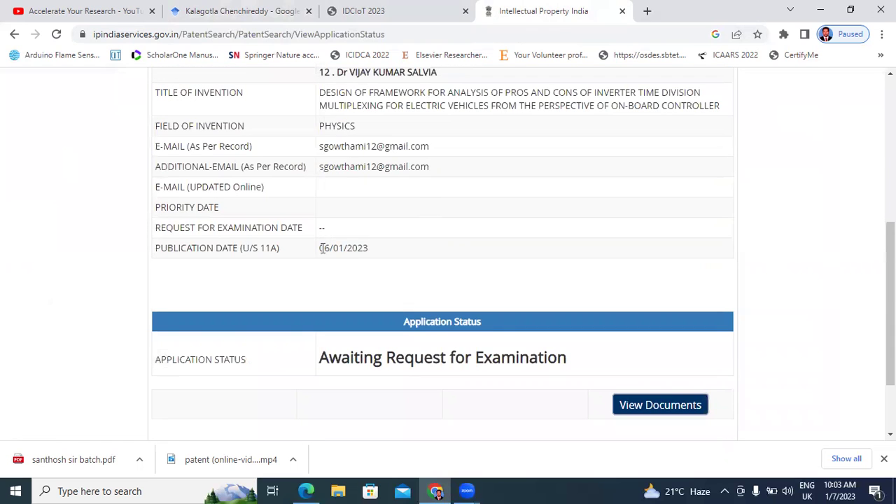
{"action": "left_click_drag", "start_coordinate": [321, 248], "coordinate": [381, 253]}
{"action": "right_click", "coordinate": [351, 248]}
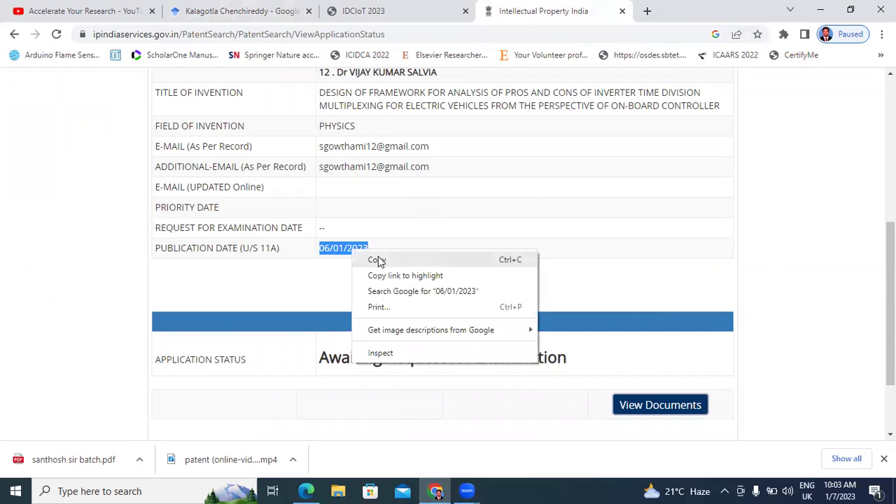
{"action": "left_click", "coordinate": [376, 259]}
{"action": "left_click", "coordinate": [242, 10]}
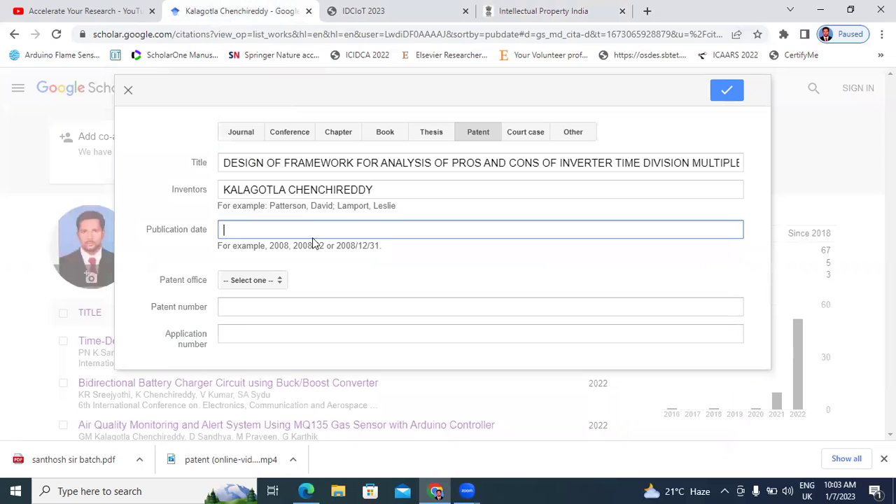
{"action": "key", "text": "ctrl+v"}
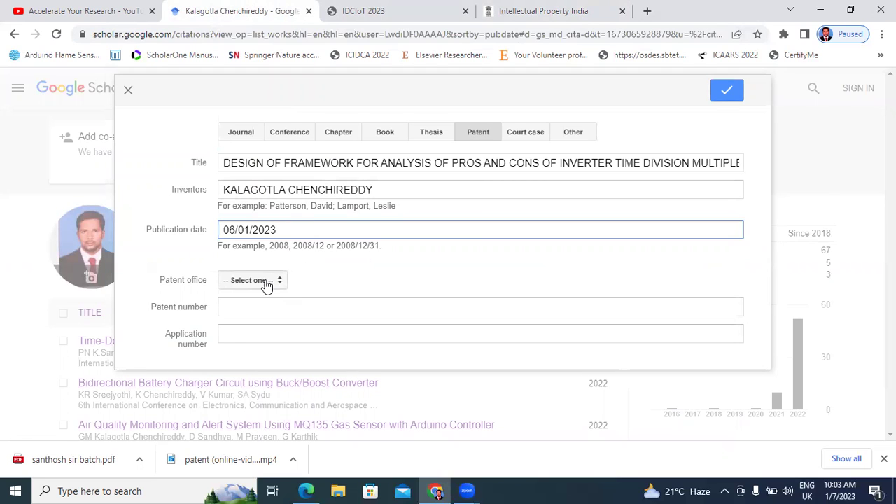
- Set the patent office to IN
{"action": "left_click", "coordinate": [261, 284]}
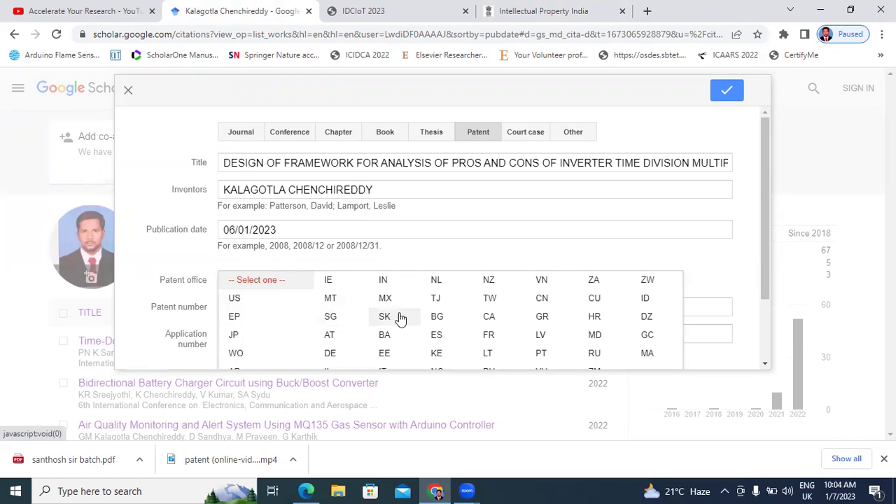
{"action": "scroll", "coordinate": [398, 316], "scroll_direction": "down", "scroll_amount": 2}
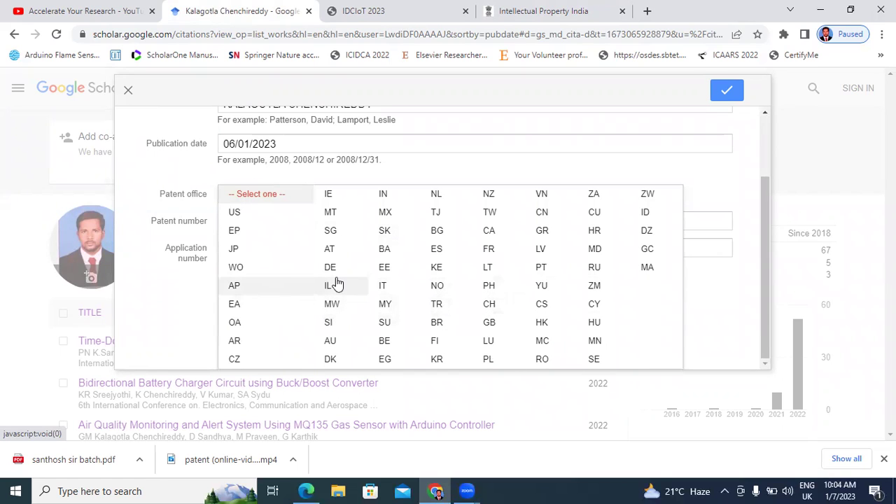
{"action": "left_click", "coordinate": [385, 195]}
{"action": "left_click", "coordinate": [294, 308]}
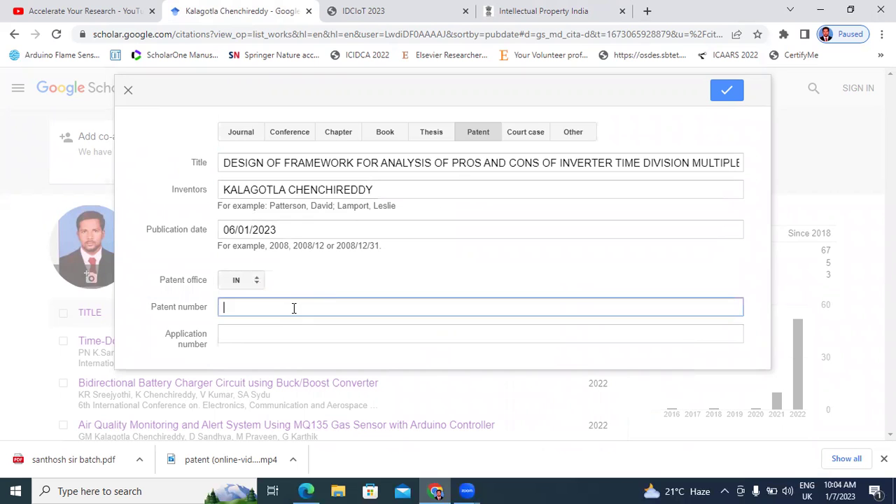
{"action": "left_click", "coordinate": [540, 11]}
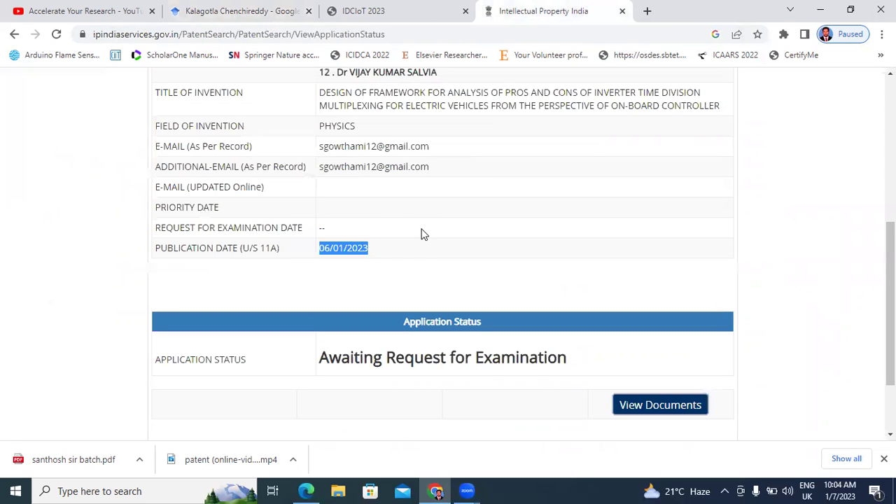
{"action": "scroll", "coordinate": [287, 214], "scroll_direction": "up", "scroll_amount": 5}
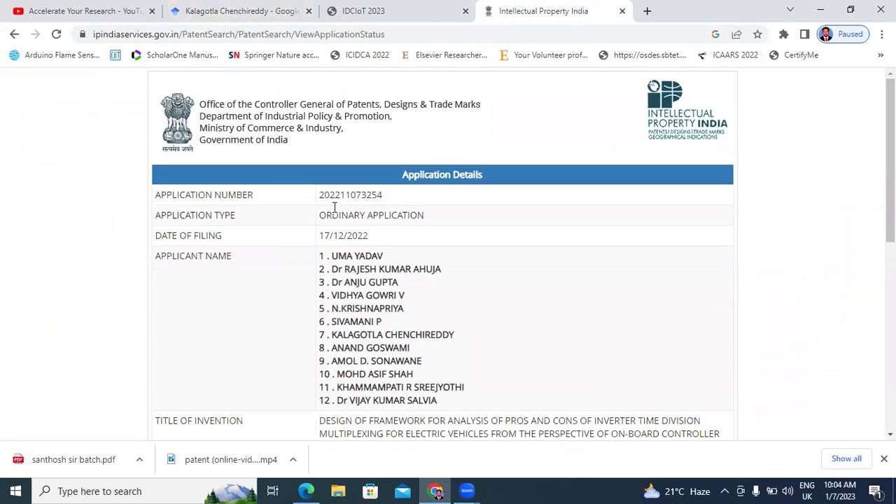
{"action": "left_click_drag", "start_coordinate": [321, 197], "coordinate": [391, 203]}
{"action": "right_click", "coordinate": [364, 195]}
{"action": "left_click", "coordinate": [392, 202]}
{"action": "left_click", "coordinate": [283, 11]}
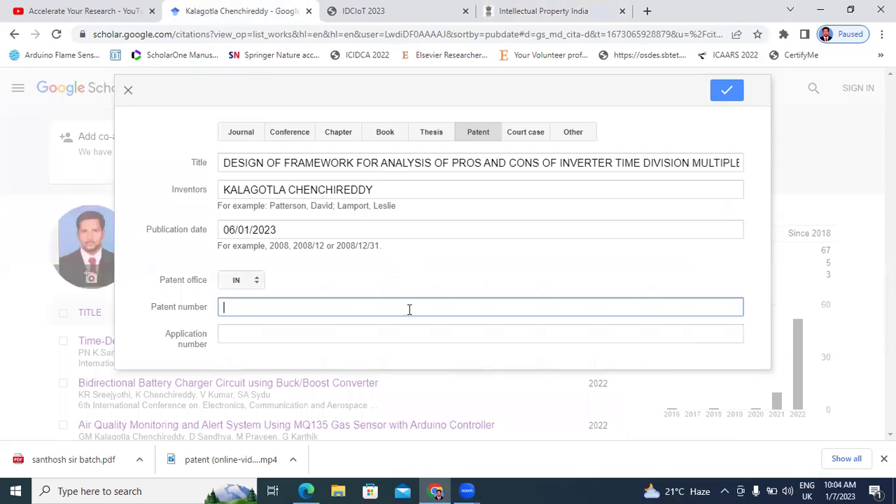
{"action": "left_click", "coordinate": [373, 338]}
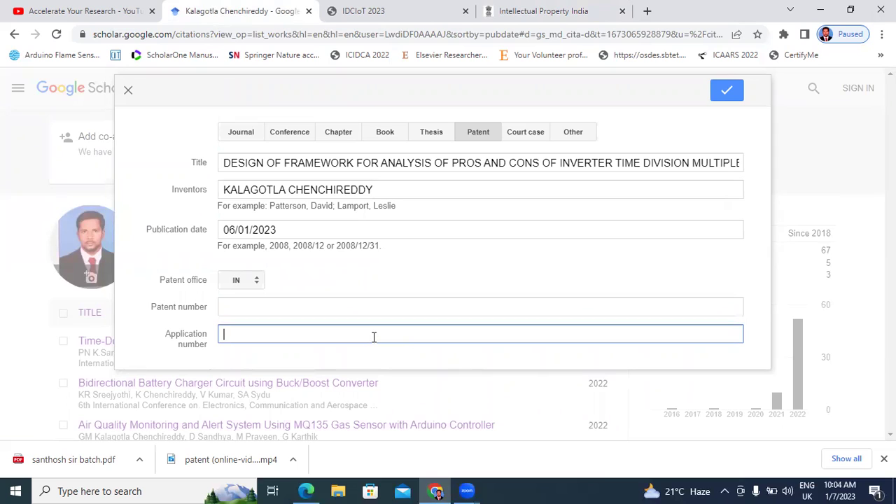
{"action": "key", "text": "ctrl+v"}
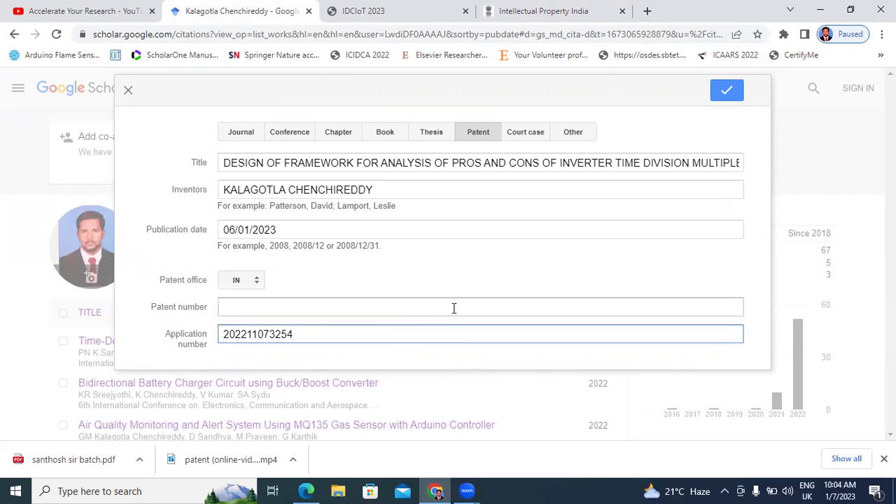
{"action": "left_click", "coordinate": [724, 95]}
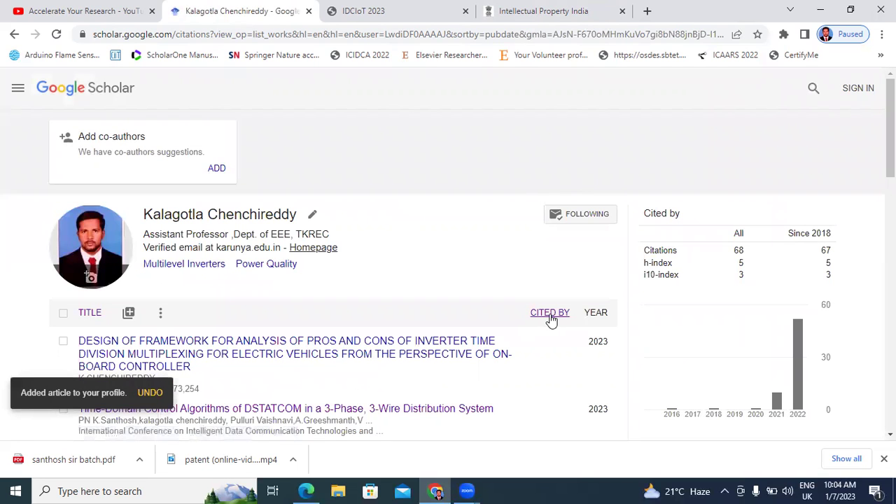
- Scroll the profile list to confirm the IN patent application sits above the DSTATCOM paper
{"action": "scroll", "coordinate": [499, 334], "scroll_direction": "down", "scroll_amount": 3}
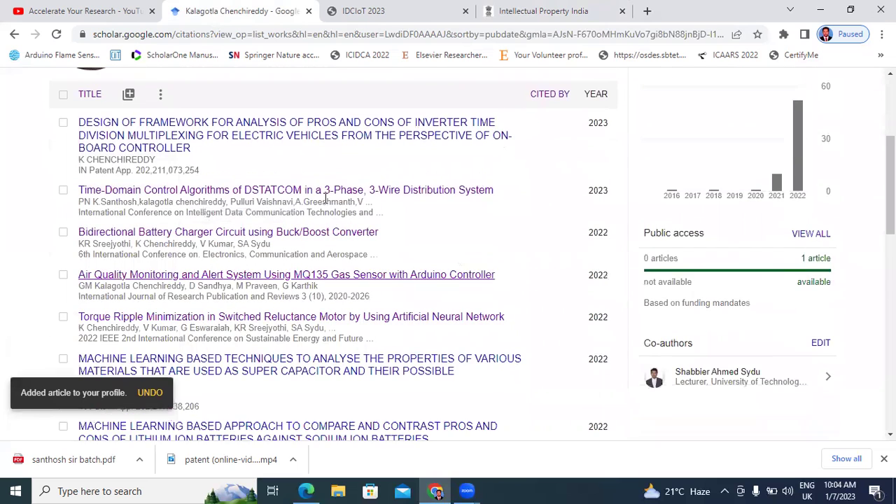
{"action": "scroll", "coordinate": [382, 198], "scroll_direction": "up", "scroll_amount": 3}
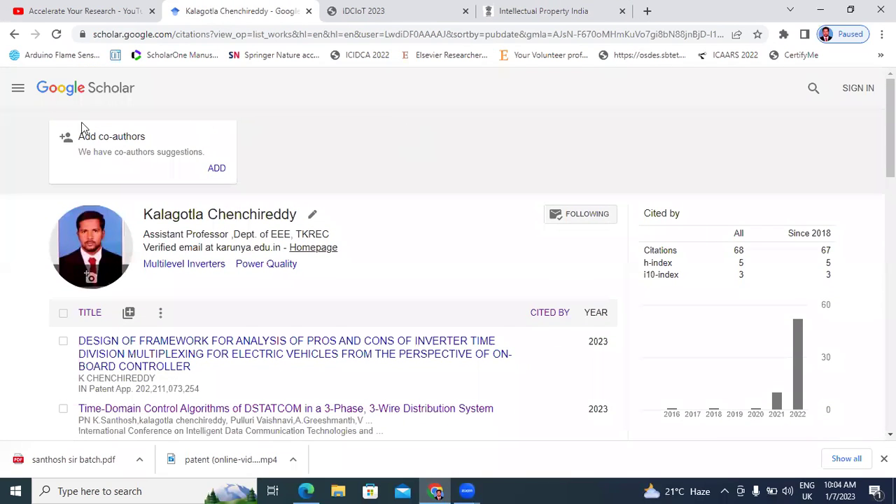
{"action": "left_click", "coordinate": [216, 174]}
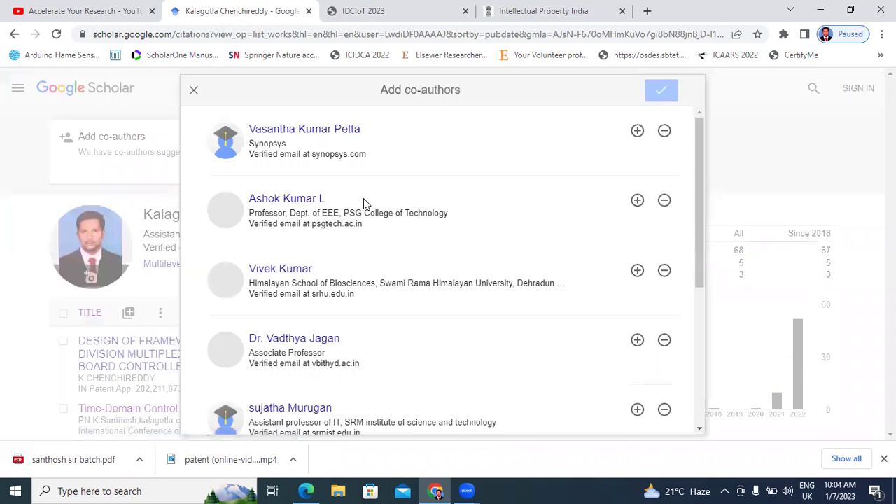
{"action": "scroll", "coordinate": [363, 202], "scroll_direction": "down", "scroll_amount": 2}
{"action": "scroll", "coordinate": [366, 205], "scroll_direction": "down", "scroll_amount": 3}
{"action": "scroll", "coordinate": [322, 186], "scroll_direction": "up", "scroll_amount": 4}
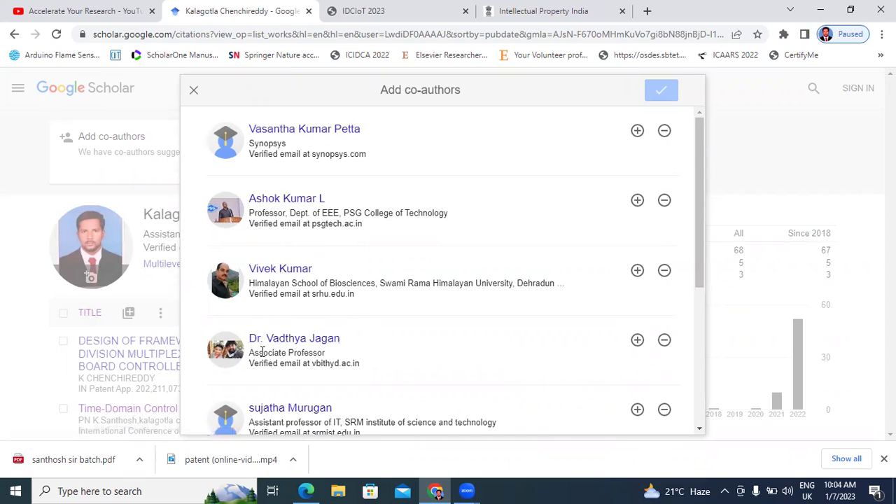
{"action": "scroll", "coordinate": [378, 340], "scroll_direction": "down", "scroll_amount": 2}
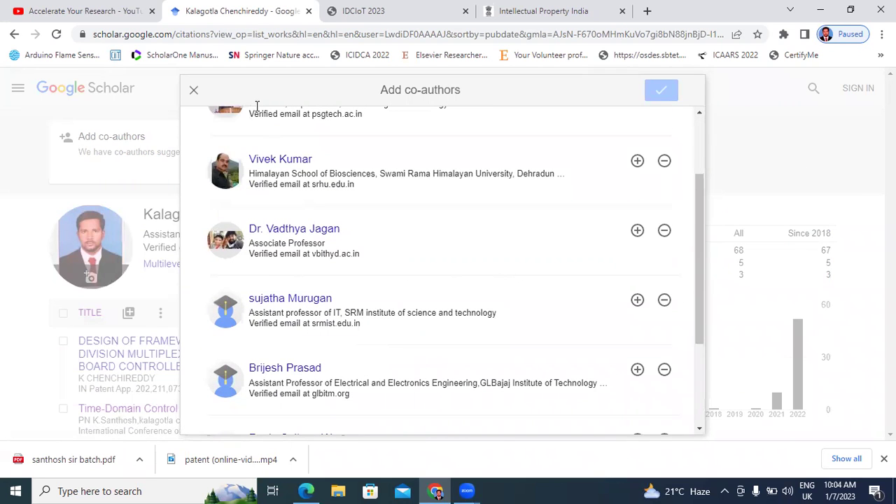
{"action": "left_click", "coordinate": [193, 90]}
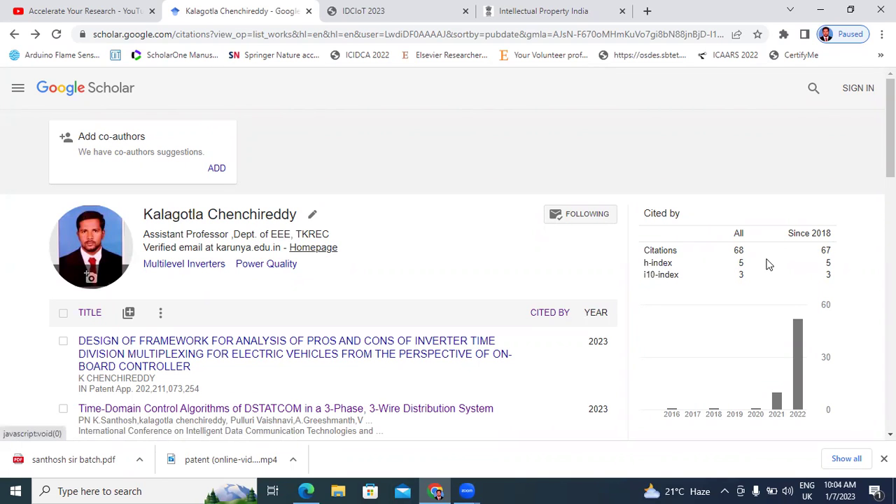
{"action": "scroll", "coordinate": [364, 217], "scroll_direction": "down", "scroll_amount": 5}
{"action": "scroll", "coordinate": [470, 212], "scroll_direction": "down", "scroll_amount": 3}
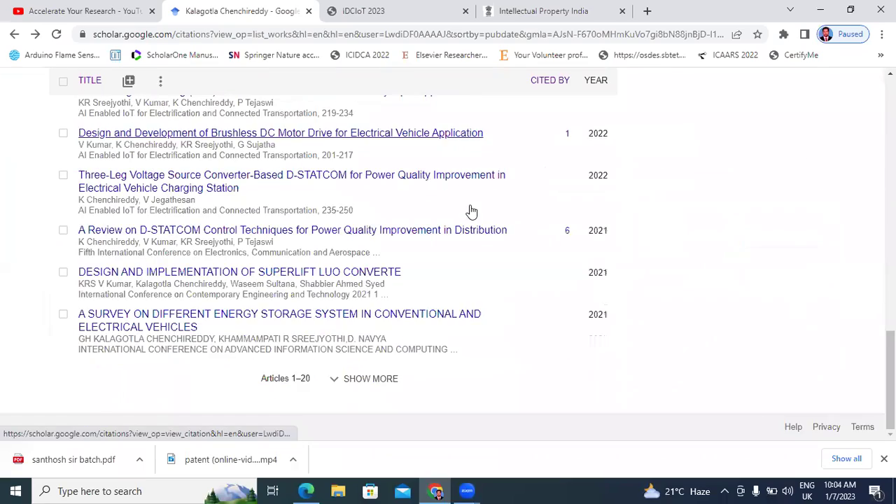
{"action": "scroll", "coordinate": [461, 208], "scroll_direction": "up", "scroll_amount": 15}
{"action": "scroll", "coordinate": [270, 242], "scroll_direction": "down", "scroll_amount": 1}
{"action": "scroll", "coordinate": [270, 241], "scroll_direction": "down", "scroll_amount": 12}
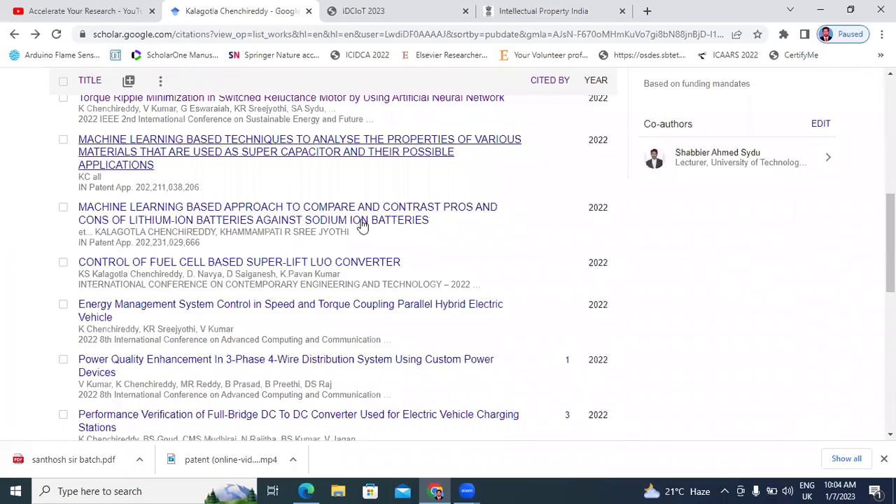
{"action": "scroll", "coordinate": [250, 234], "scroll_direction": "up", "scroll_amount": 12}
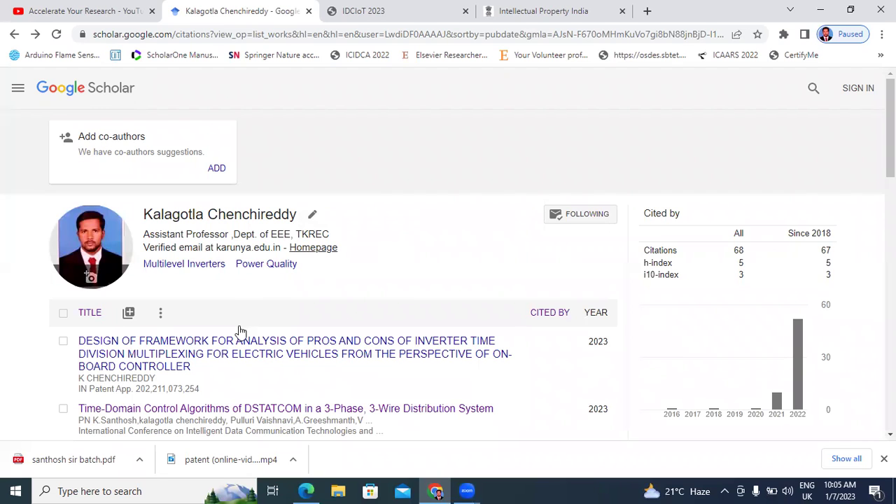
{"action": "left_click", "coordinate": [131, 315]}
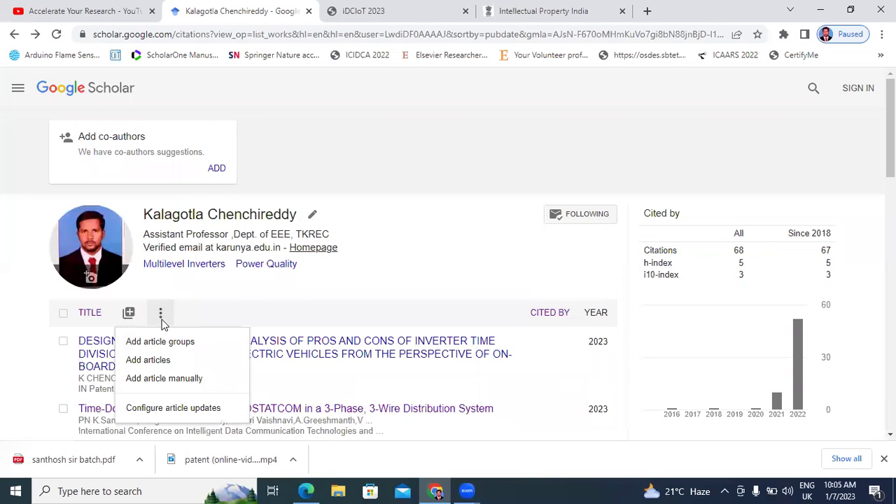
{"action": "left_click", "coordinate": [168, 376]}
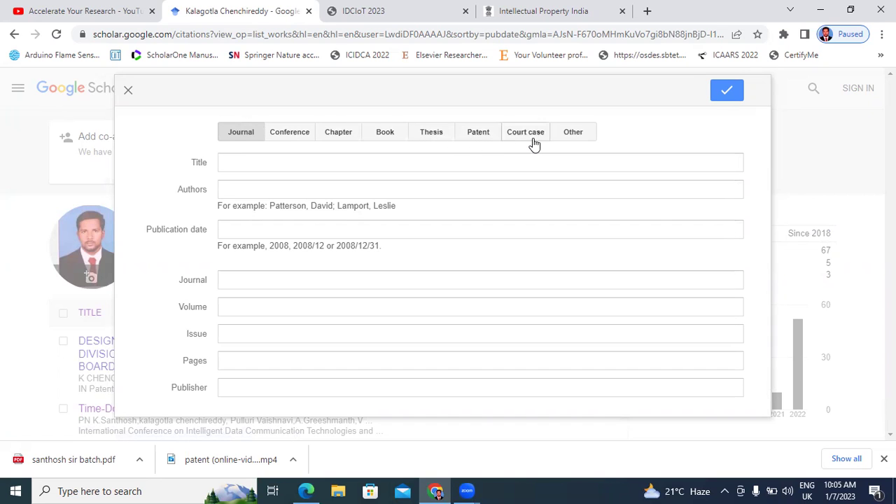
{"action": "left_click", "coordinate": [430, 138]}
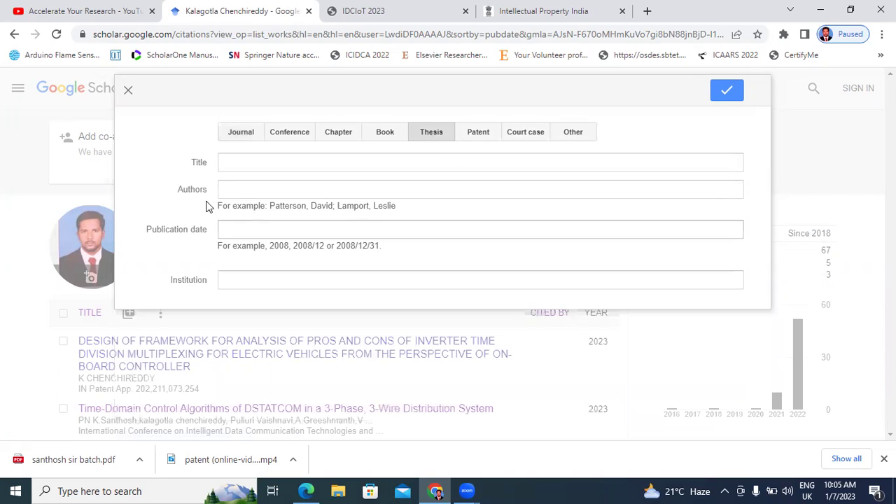
{"action": "left_click", "coordinate": [128, 90]}
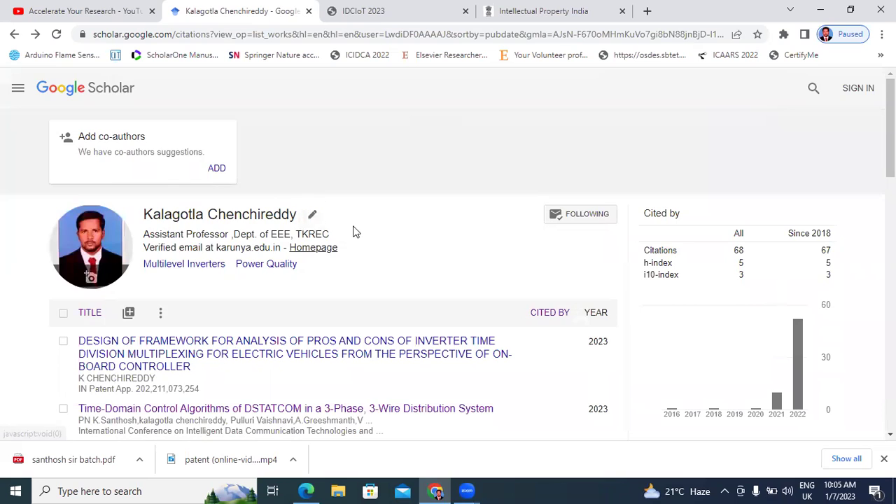
{"action": "scroll", "coordinate": [468, 338], "scroll_direction": "down", "scroll_amount": 3}
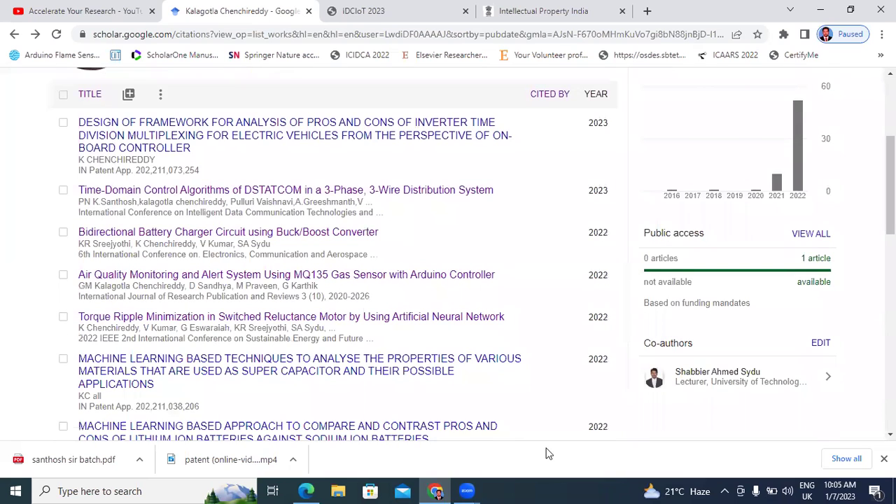